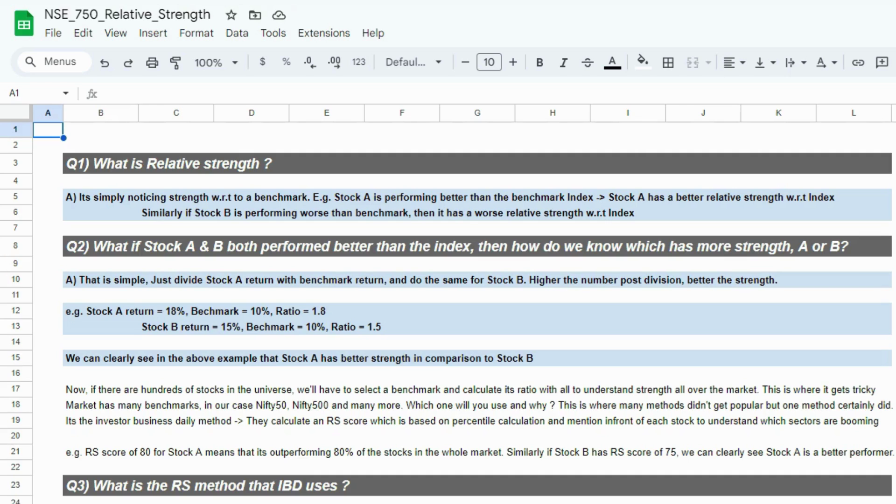
Step: Point out the Q1 answer text in the notes and scroll further down
{"action": "left_click", "coordinate": [82, 215]}
{"action": "left_click", "coordinate": [105, 192]}
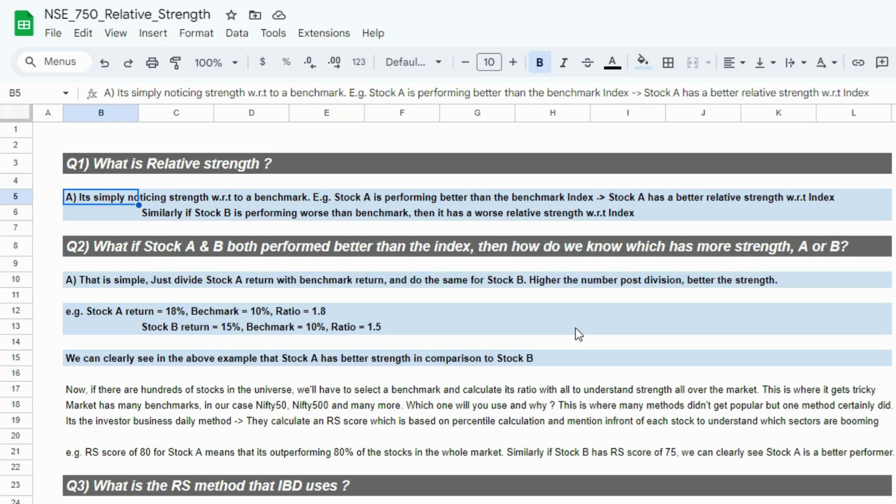
{"action": "scroll", "coordinate": [576, 329], "scroll_direction": "down", "scroll_amount": 3}
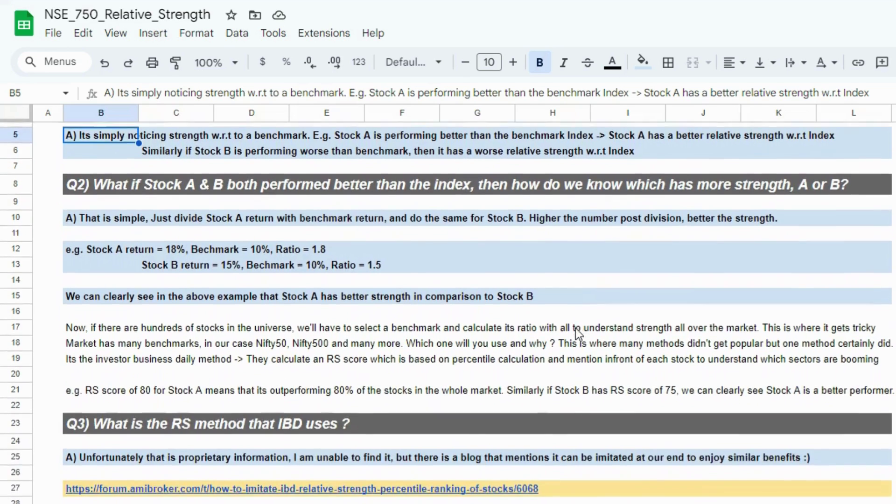
{"action": "scroll", "coordinate": [576, 329], "scroll_direction": "down", "scroll_amount": 1}
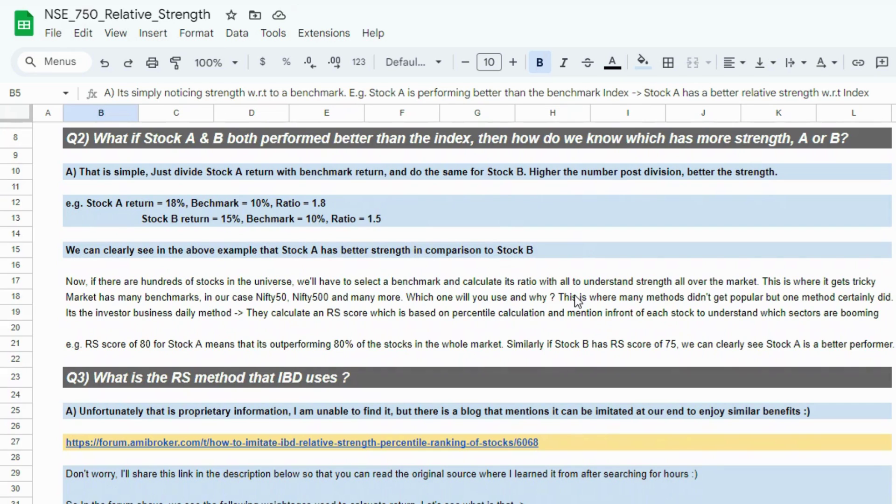
Step: Walk through Stock A (18% return, 10% benchmark, ratio 1.8) and Stock B (ratio 1.5)
{"action": "left_click", "coordinate": [187, 205]}
{"action": "left_click", "coordinate": [276, 204]}
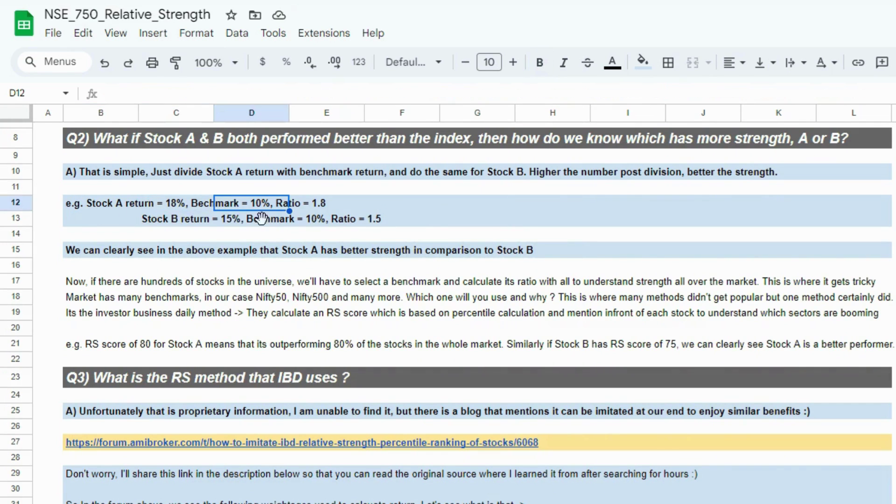
{"action": "left_click", "coordinate": [328, 205]}
{"action": "left_click", "coordinate": [230, 206]}
{"action": "left_click", "coordinate": [318, 206]}
{"action": "left_click", "coordinate": [144, 210]}
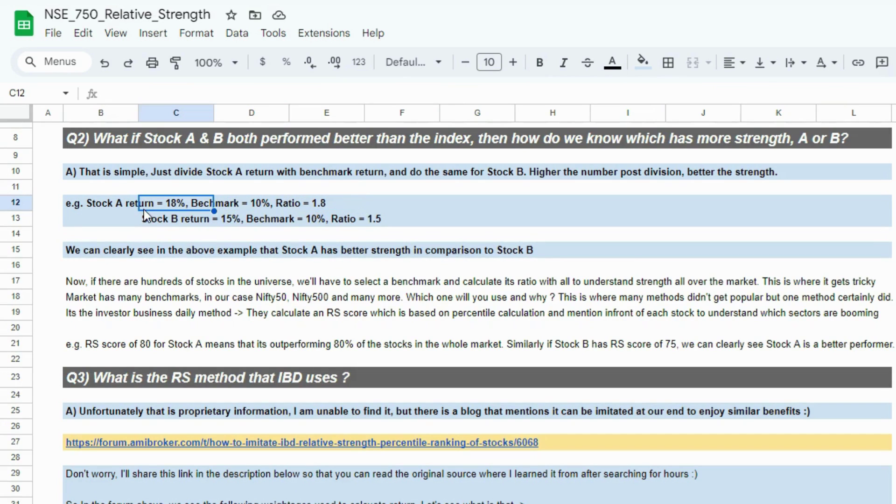
{"action": "left_click", "coordinate": [299, 203]}
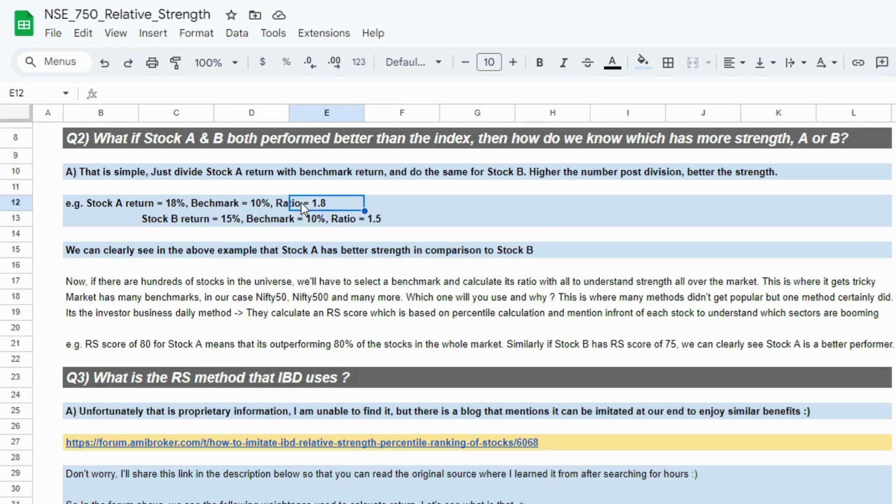
{"action": "left_click", "coordinate": [183, 223]}
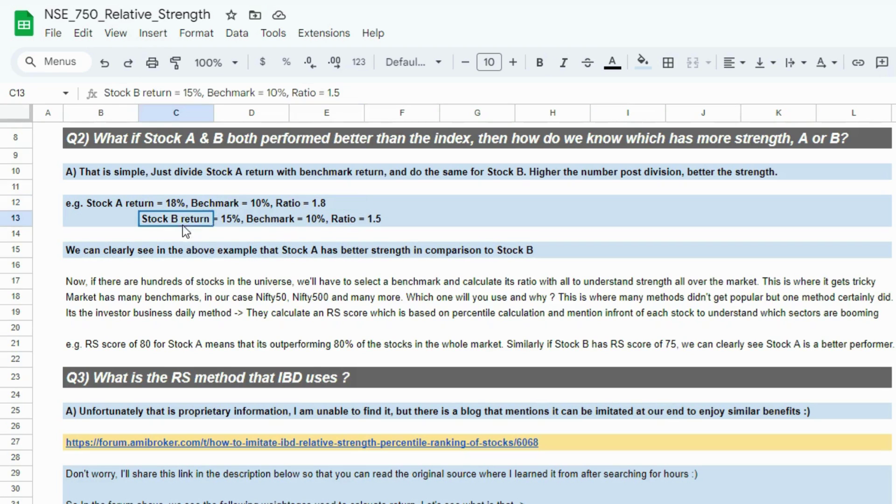
{"action": "left_click", "coordinate": [226, 221]}
{"action": "left_click", "coordinate": [296, 225]}
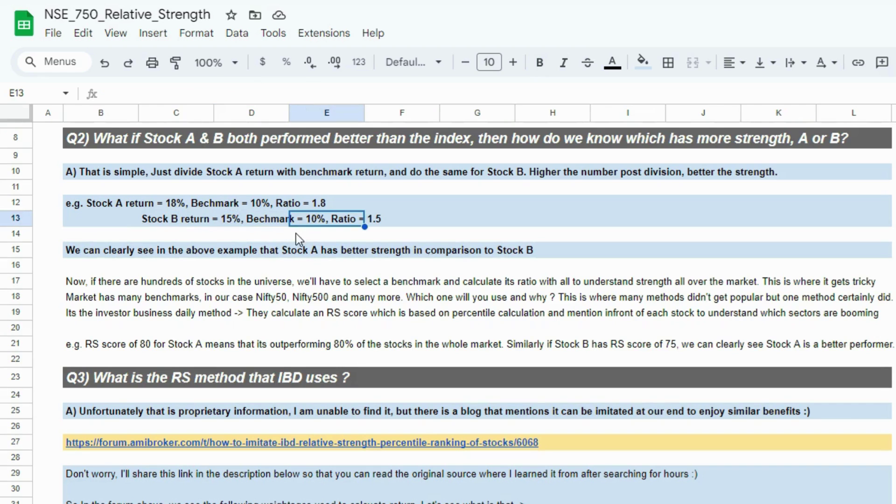
{"action": "left_click", "coordinate": [379, 224]}
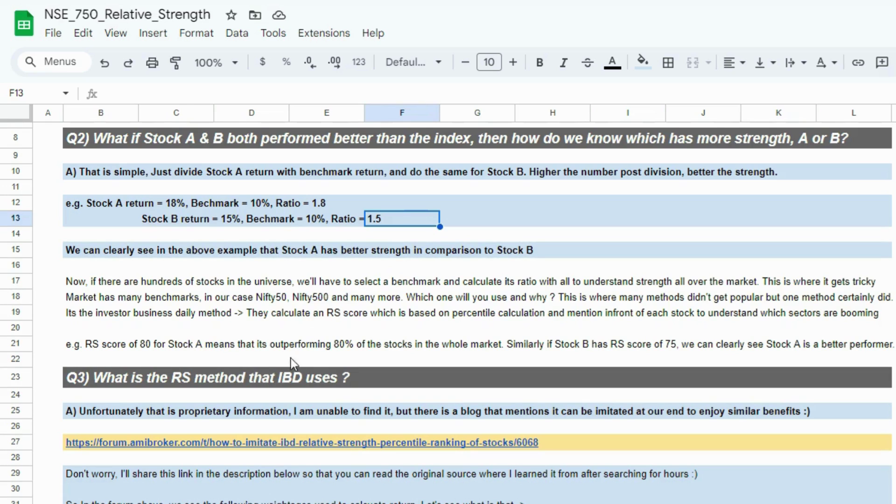
Step: Highlight explanation rows 17–19, the IBD method row and the RS score example row
{"action": "left_click", "coordinate": [77, 279]}
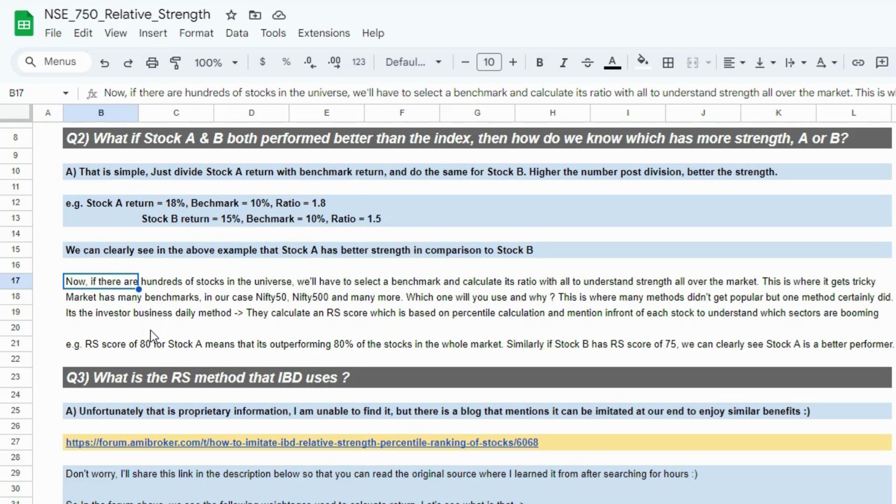
{"action": "key", "text": "shift+space"}
{"action": "key", "text": "shift+Down"}
{"action": "key", "text": "shift+Down"}
{"action": "key", "text": "shift+Down"}
{"action": "key", "text": "shift+Up"}
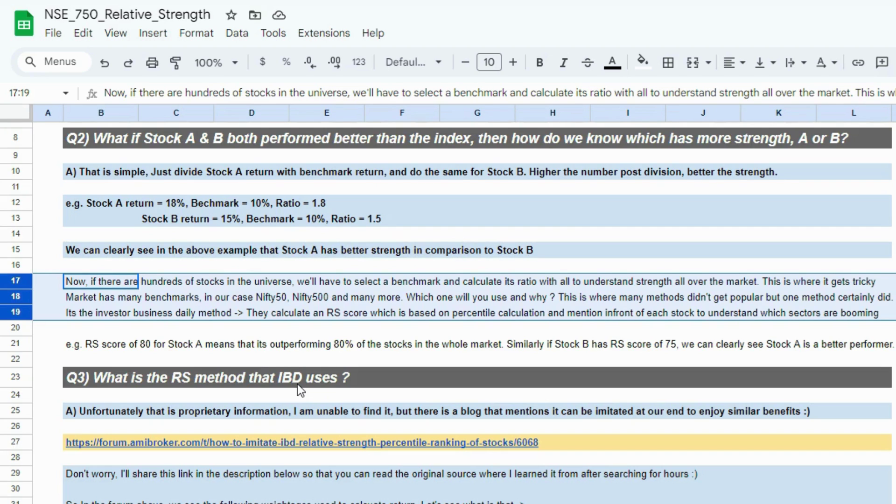
{"action": "left_click", "coordinate": [273, 328]}
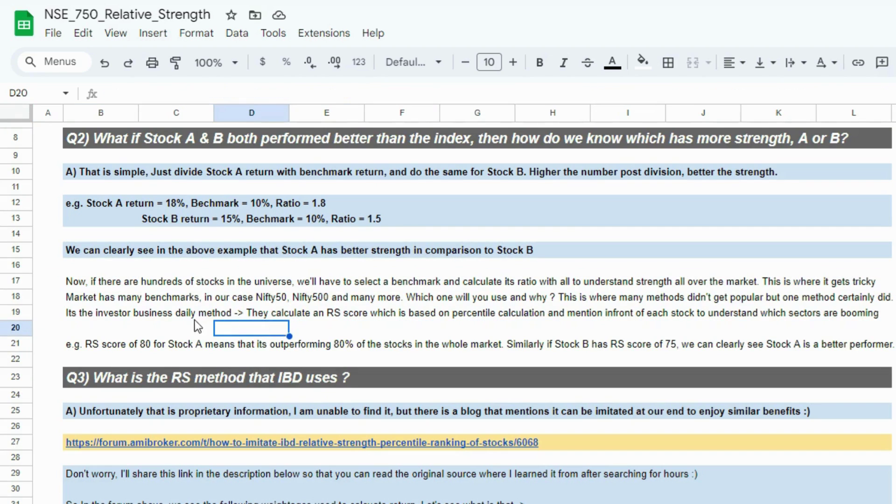
{"action": "left_click", "coordinate": [167, 319]}
{"action": "left_click", "coordinate": [62, 316]}
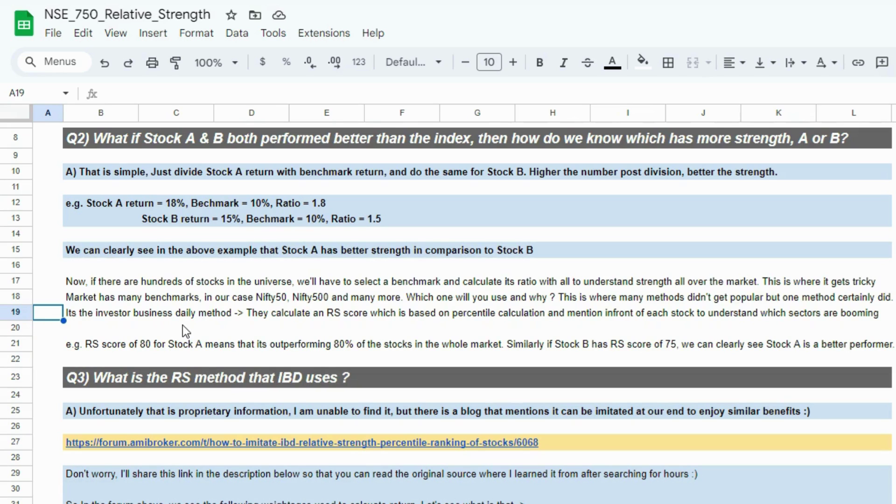
{"action": "left_click", "coordinate": [17, 312]}
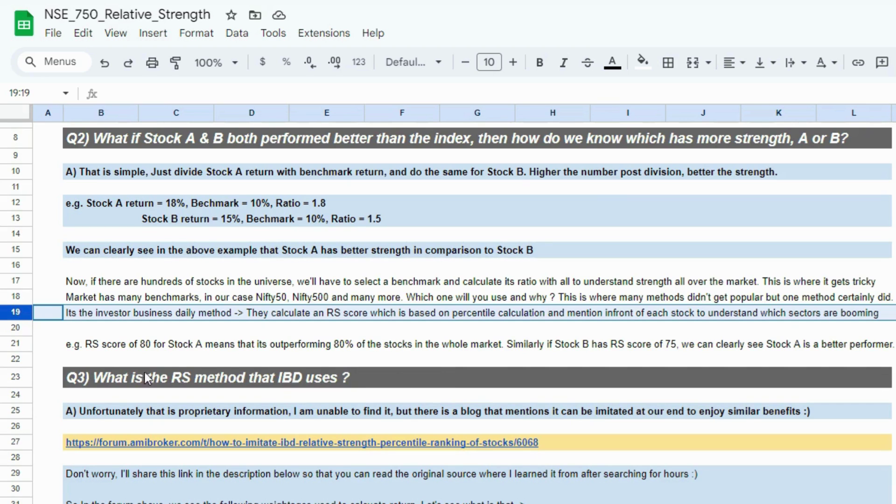
{"action": "left_click", "coordinate": [13, 345]}
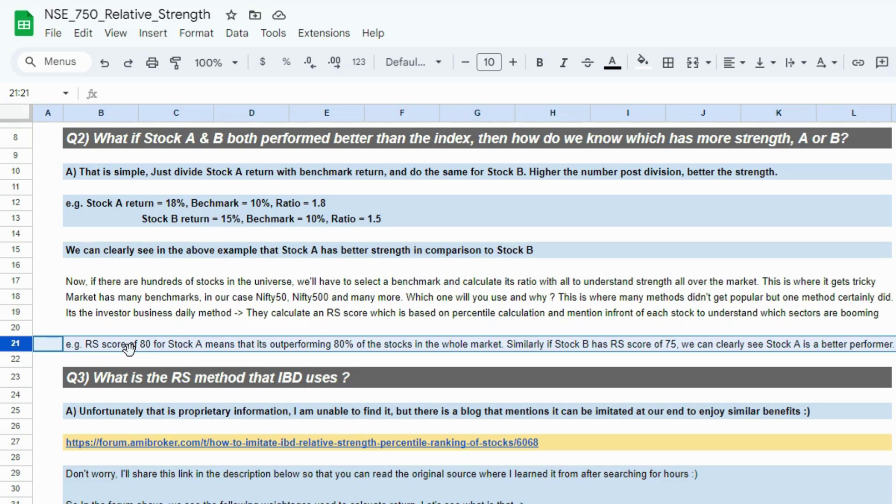
Step: Point out the Q3 answer and the row holding the AmiBroker forum link
{"action": "scroll", "coordinate": [130, 347], "scroll_direction": "down", "scroll_amount": 5}
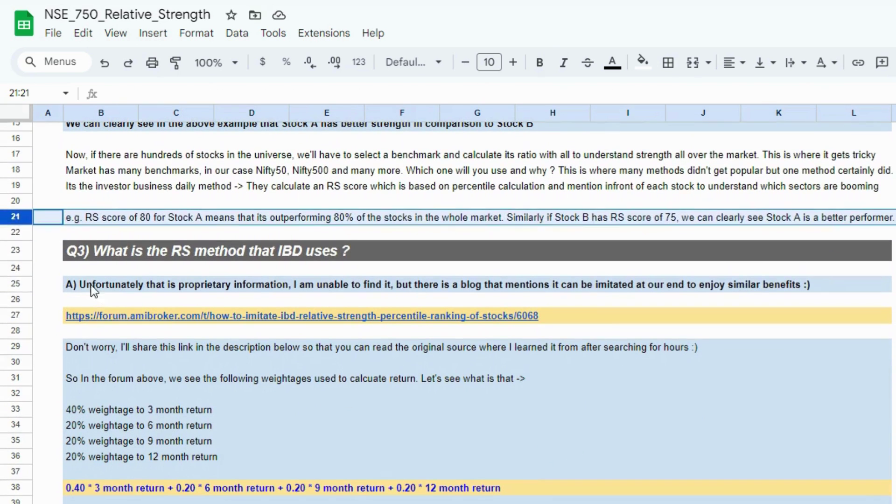
{"action": "left_click", "coordinate": [100, 285]}
{"action": "left_click", "coordinate": [54, 286]}
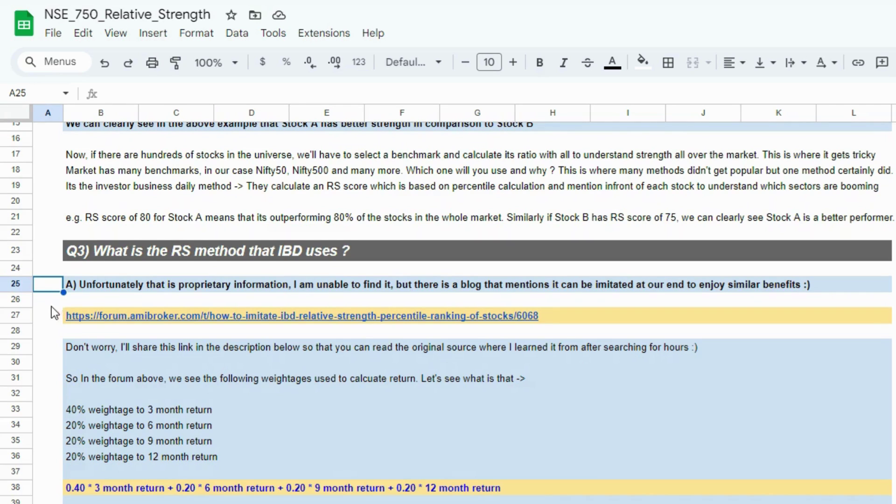
{"action": "left_click", "coordinate": [16, 314]}
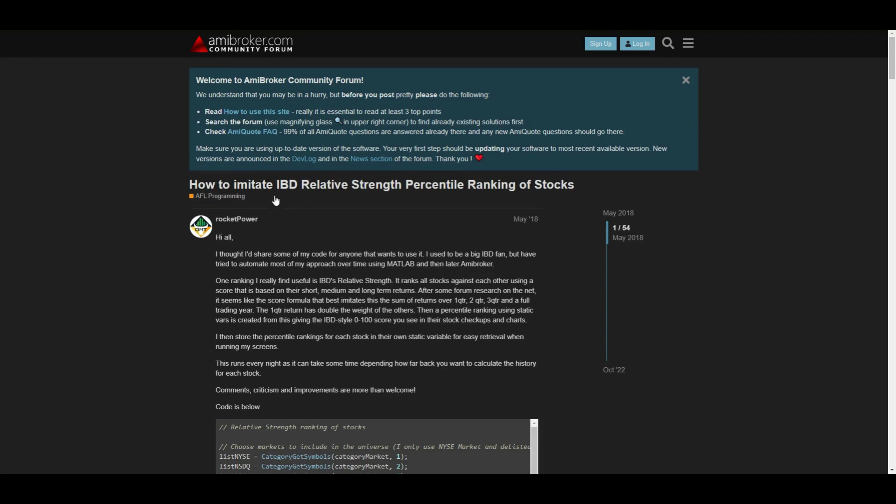
Step: Select the ThreeMthRS to TwelveMthRS weighted return lines in the forum code, then return to Sheets
{"action": "scroll", "coordinate": [312, 334], "scroll_direction": "down", "scroll_amount": 5}
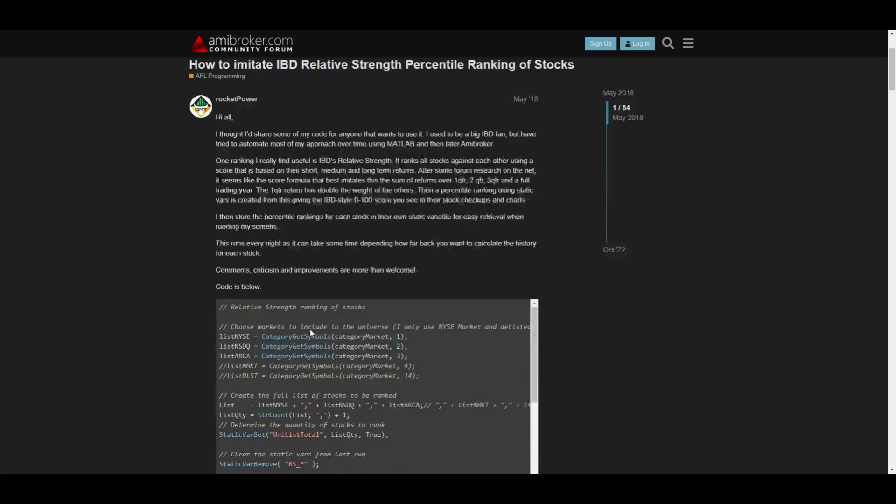
{"action": "scroll", "coordinate": [312, 333], "scroll_direction": "down", "scroll_amount": 3}
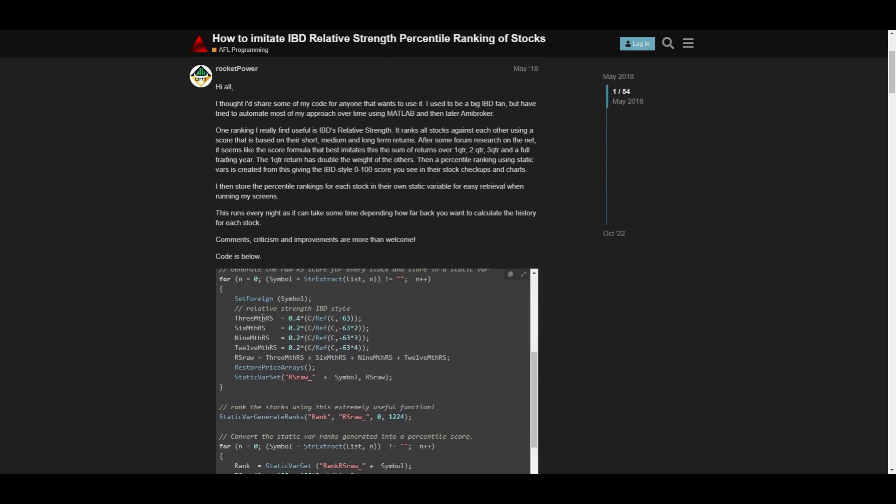
{"action": "left_click_drag", "start_coordinate": [235, 318], "coordinate": [371, 347]}
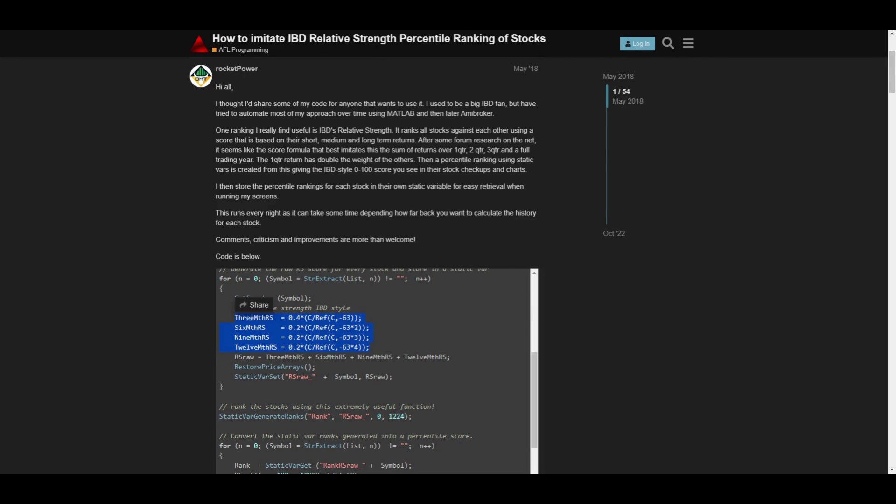
{"action": "key", "text": "ctrl+w"}
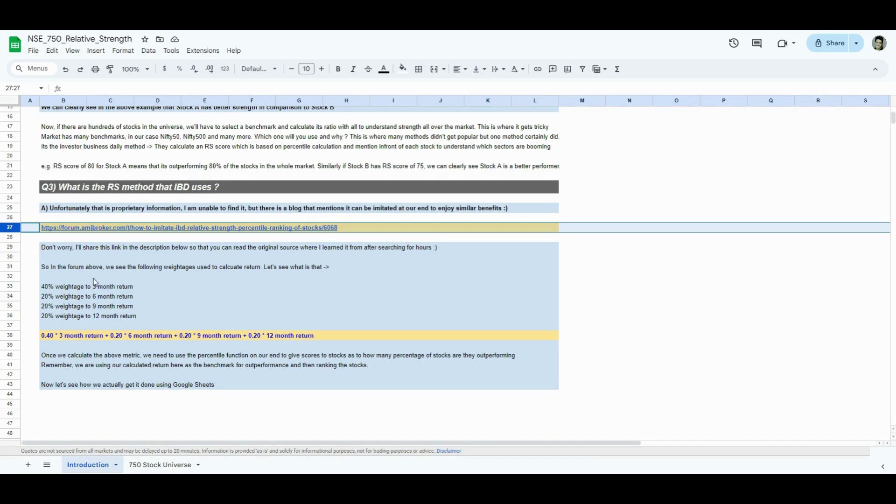
{"action": "left_click", "coordinate": [37, 240]}
{"action": "left_click", "coordinate": [39, 268]}
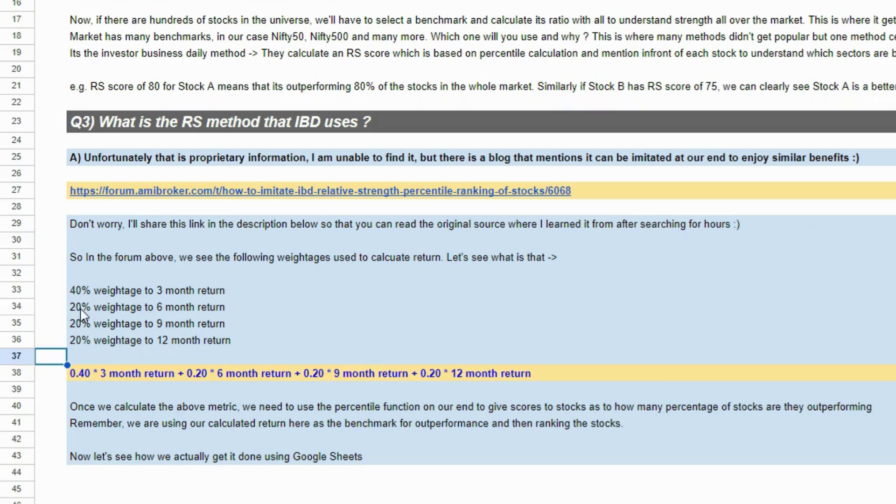
{"action": "left_click", "coordinate": [17, 373]}
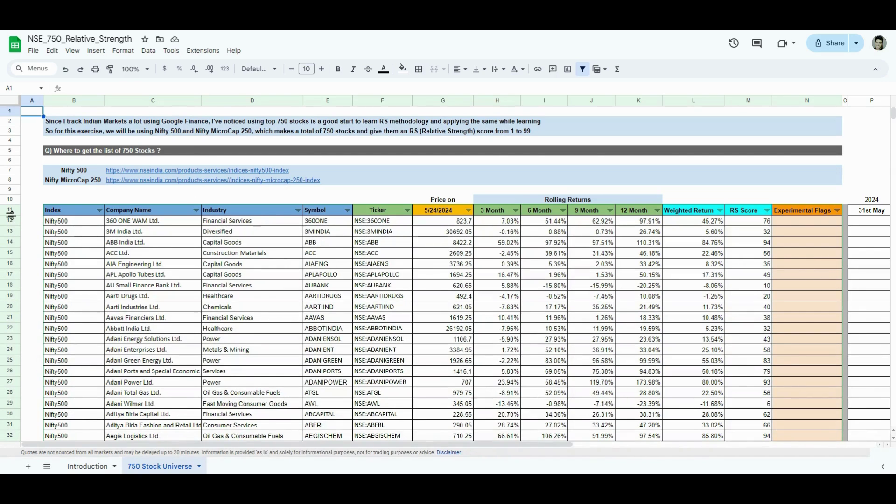
Step: Select the Index, Company Name, Industry and Symbol columns together
{"action": "left_click", "coordinate": [74, 101]}
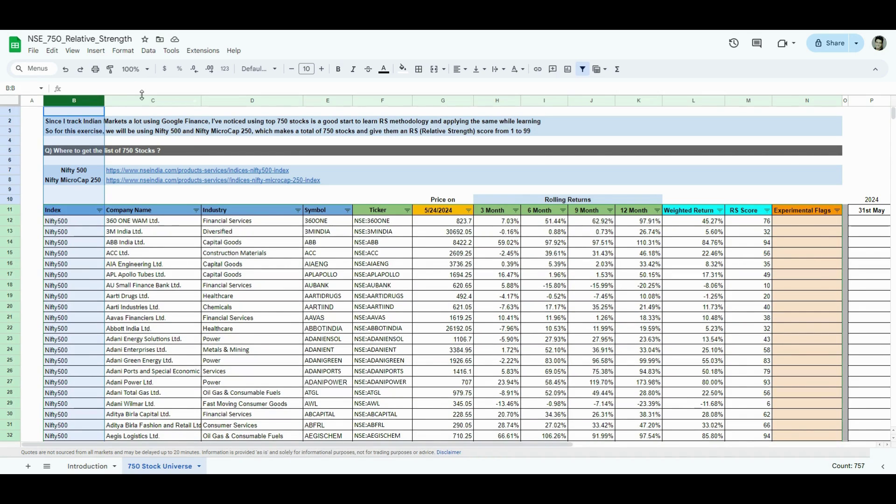
{"action": "left_click", "coordinate": [142, 100], "text": "ctrl"}
{"action": "left_click", "coordinate": [234, 102], "text": "ctrl"}
{"action": "left_click", "coordinate": [317, 100], "text": "ctrl"}
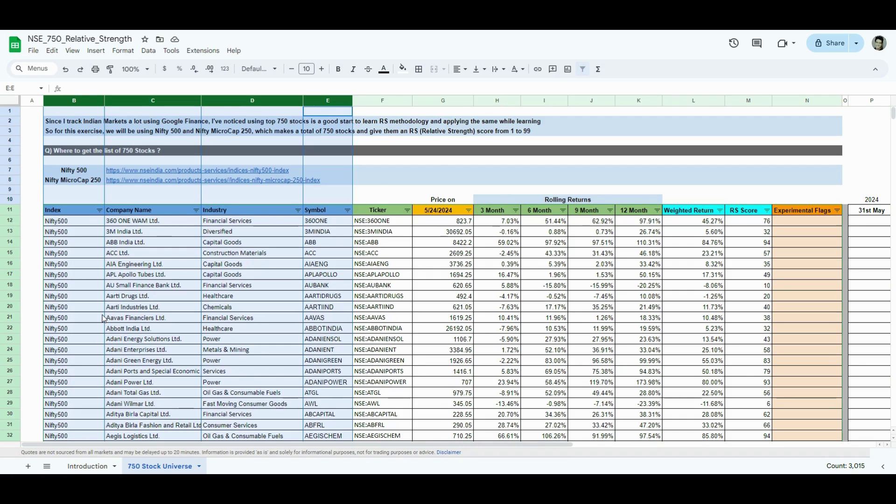
{"action": "scroll", "coordinate": [103, 318], "scroll_direction": "down", "scroll_amount": 3}
{"action": "scroll", "coordinate": [104, 318], "scroll_direction": "up", "scroll_amount": 3}
Step: Confirm the Index column filter keeping both Nifty500 and NiftyMicroCap250 stocks
{"action": "left_click", "coordinate": [86, 224]}
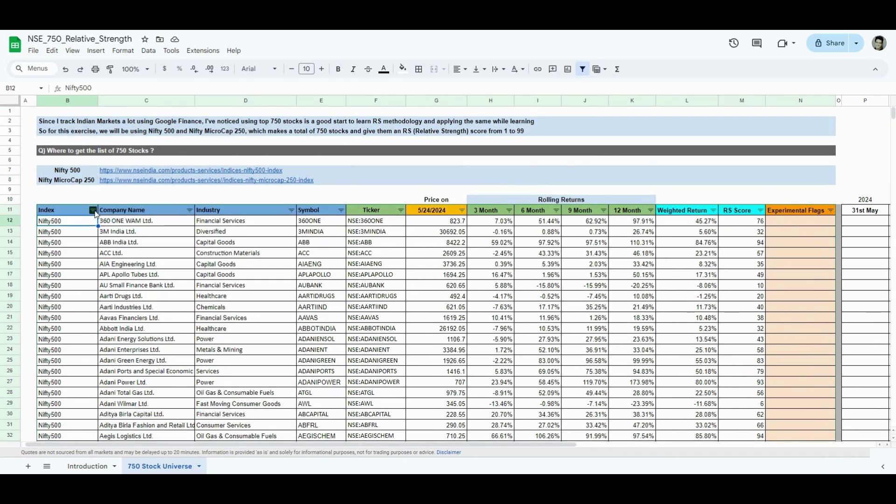
{"action": "left_click", "coordinate": [94, 210]}
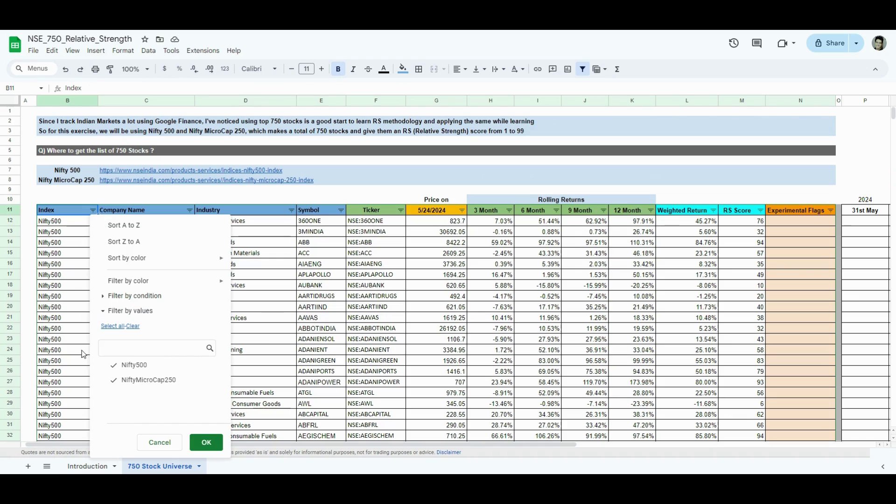
{"action": "left_click", "coordinate": [205, 442]}
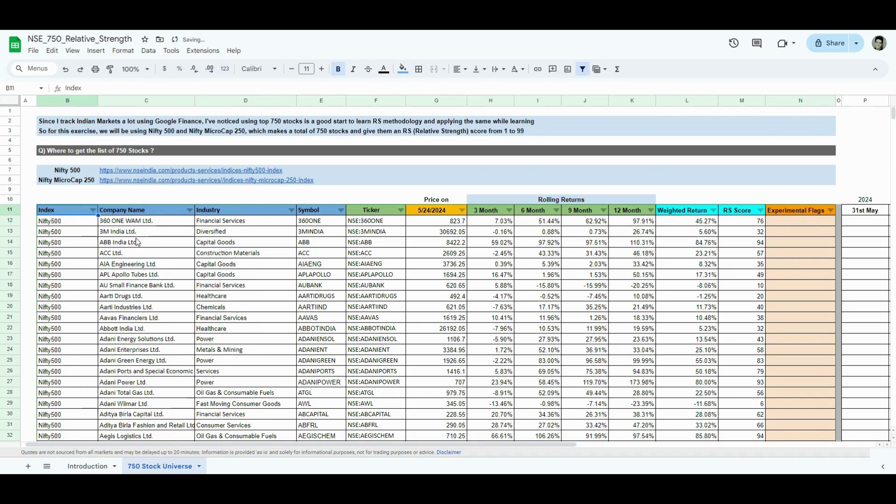
{"action": "left_click", "coordinate": [142, 222]}
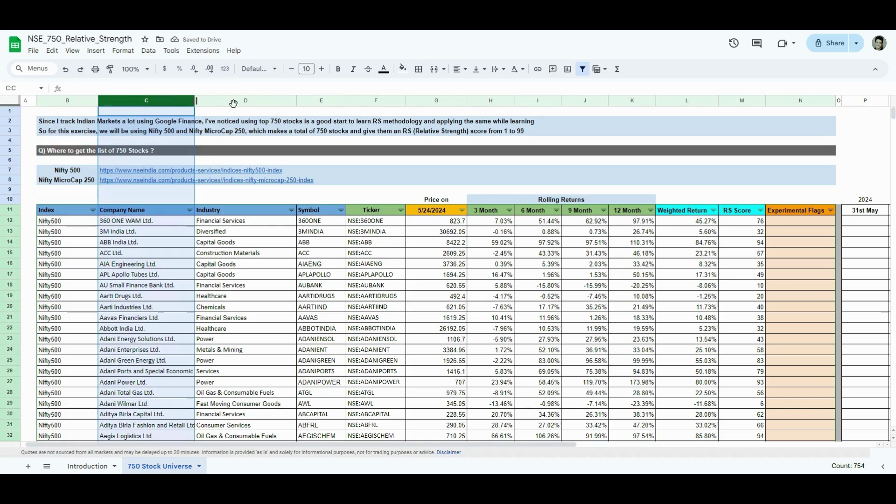
Step: Highlight the Symbol column and point out the first stocks' symbols
{"action": "left_click", "coordinate": [313, 101]}
{"action": "left_click", "coordinate": [253, 105]}
{"action": "left_click", "coordinate": [321, 215]}
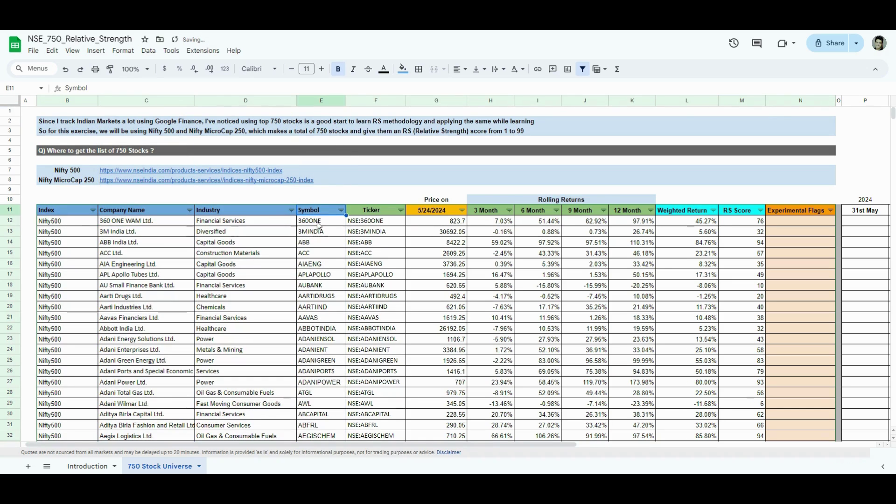
{"action": "left_click", "coordinate": [320, 226]}
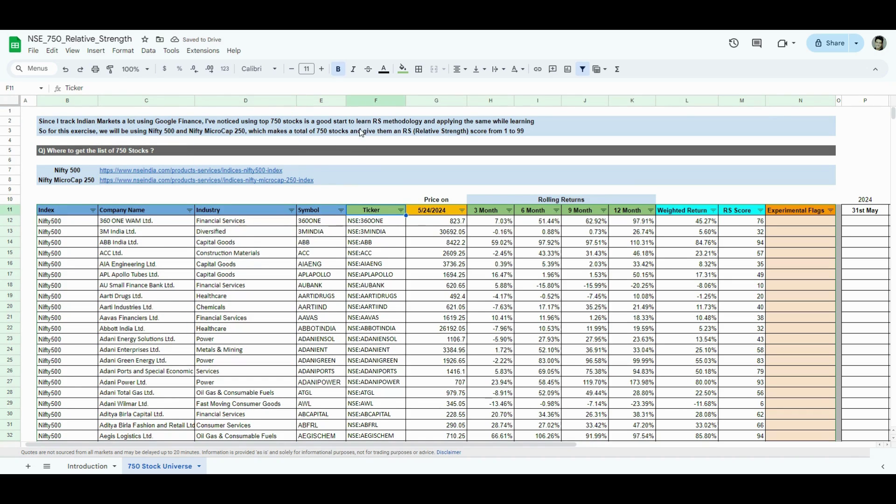
{"action": "left_click", "coordinate": [367, 101]}
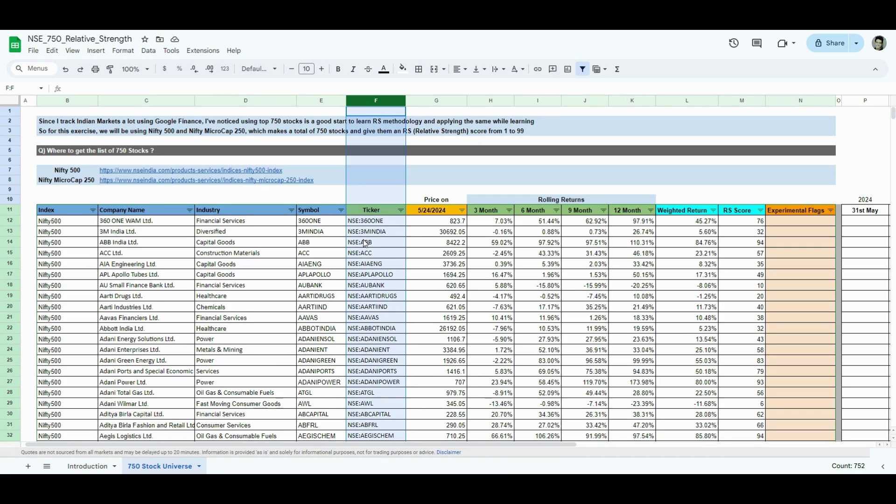
{"action": "left_click", "coordinate": [370, 221]}
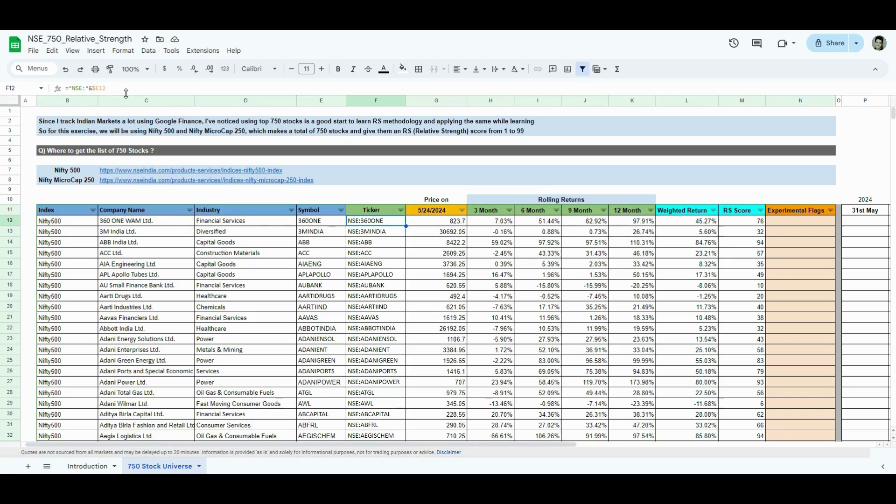
{"action": "left_click", "coordinate": [426, 100]}
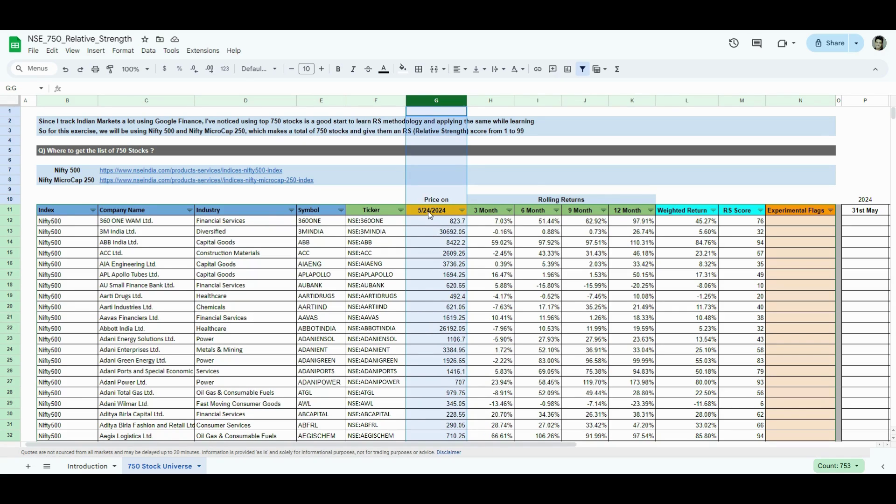
Step: Change G11 to =DATE(2024,5,31), then review G12's GOOGLEFINANCE price formula without editing
{"action": "left_click", "coordinate": [431, 215]}
{"action": "left_click", "coordinate": [119, 88]}
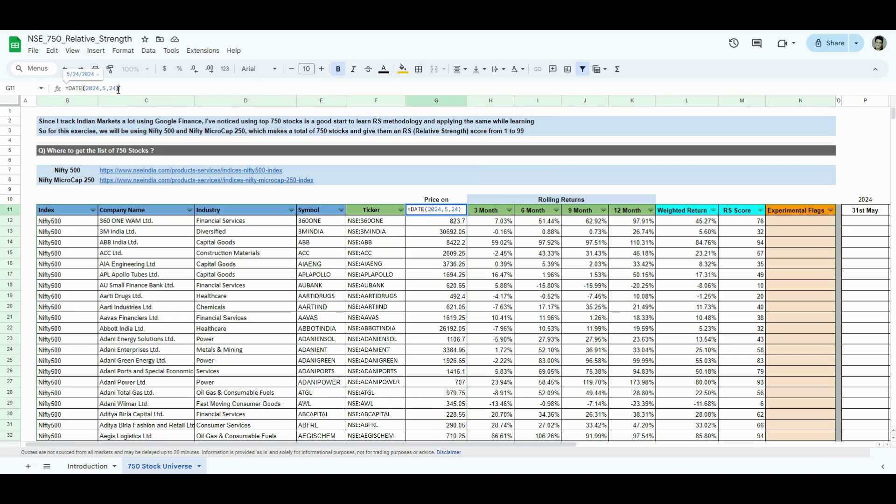
{"action": "key", "text": "BackSpace"}
{"action": "key", "text": "BackSpace"}
{"action": "type", "text": "31"}
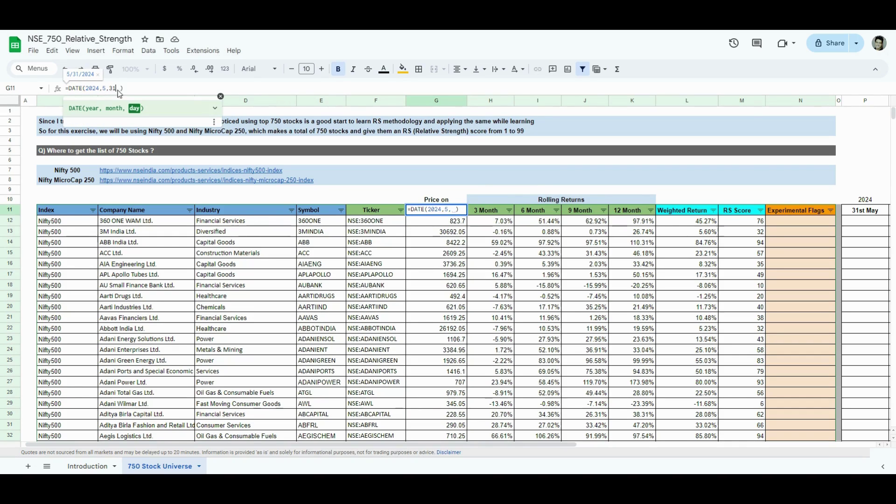
{"action": "key", "text": "Return"}
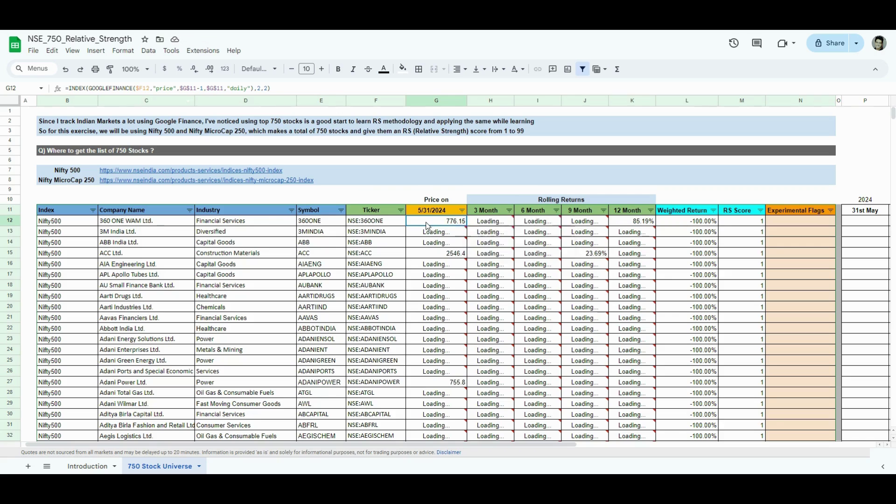
{"action": "left_click_drag", "start_coordinate": [278, 89], "coordinate": [65, 89]}
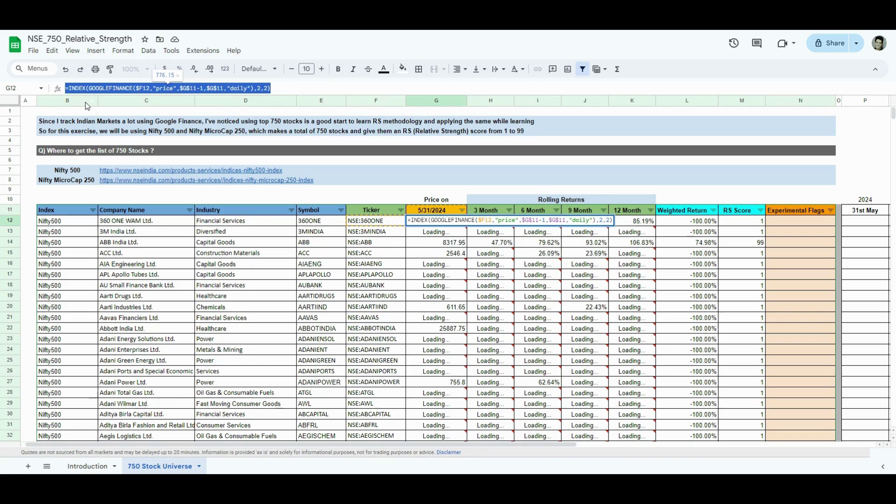
{"action": "key", "text": "Escape"}
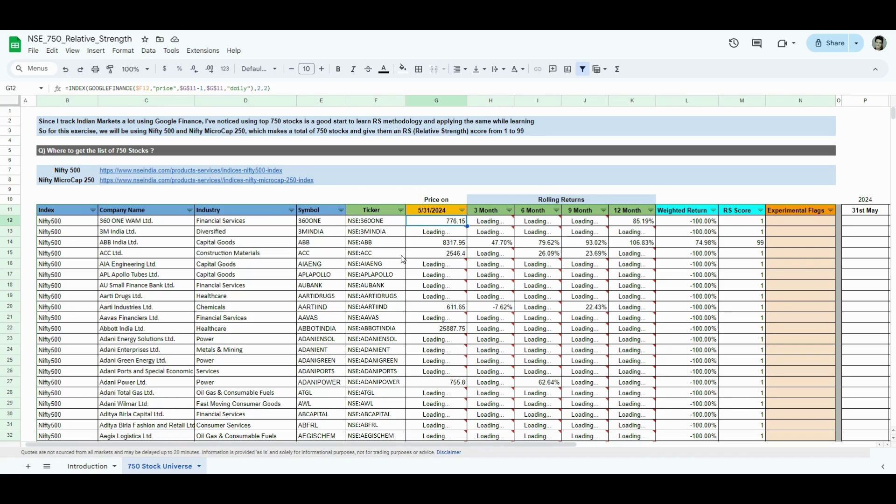
Step: Review H12's 3 Month return formula: latest price over price 91 days earlier, minus 1
{"action": "left_click_drag", "start_coordinate": [481, 449], "coordinate": [572, 448]}
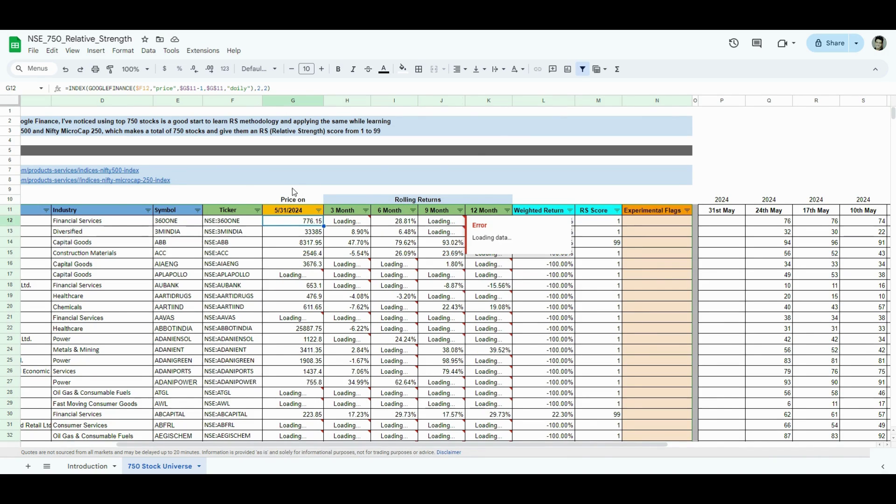
{"action": "left_click", "coordinate": [346, 222]}
{"action": "left_click_drag", "start_coordinate": [506, 88], "coordinate": [64, 88]}
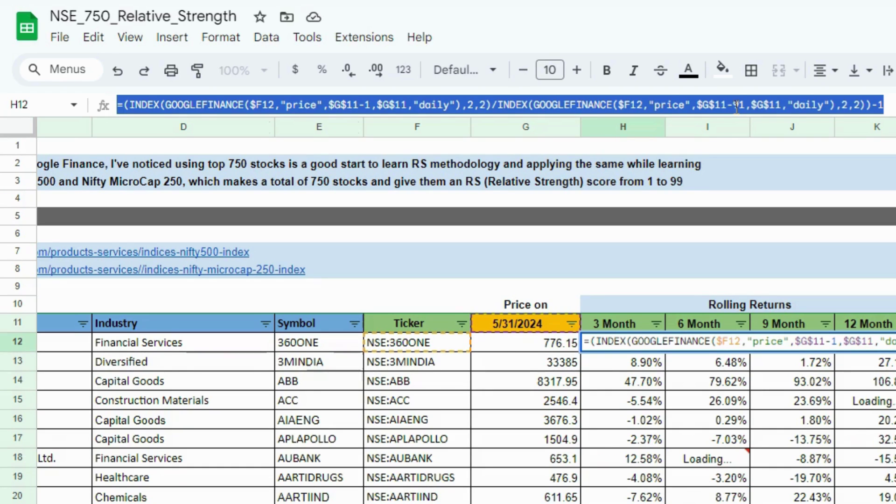
{"action": "key", "text": "Escape"}
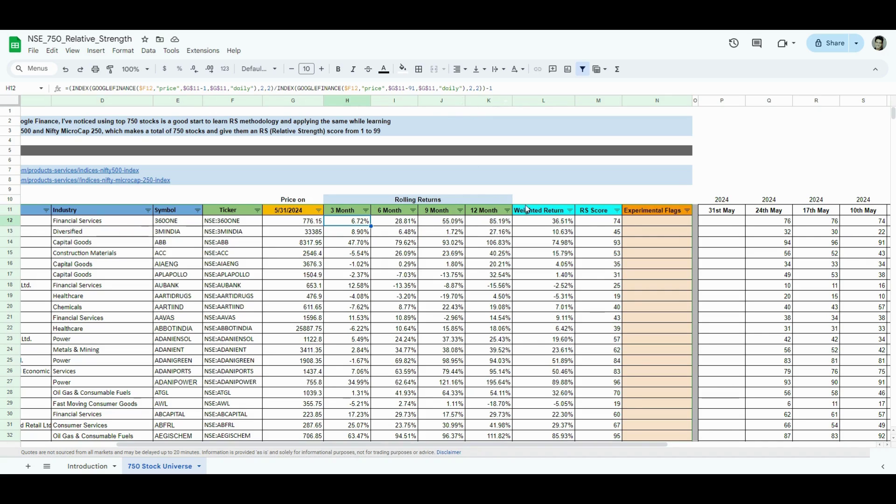
{"action": "left_click", "coordinate": [518, 220]}
{"action": "left_click_drag", "start_coordinate": [290, 90], "coordinate": [63, 89]}
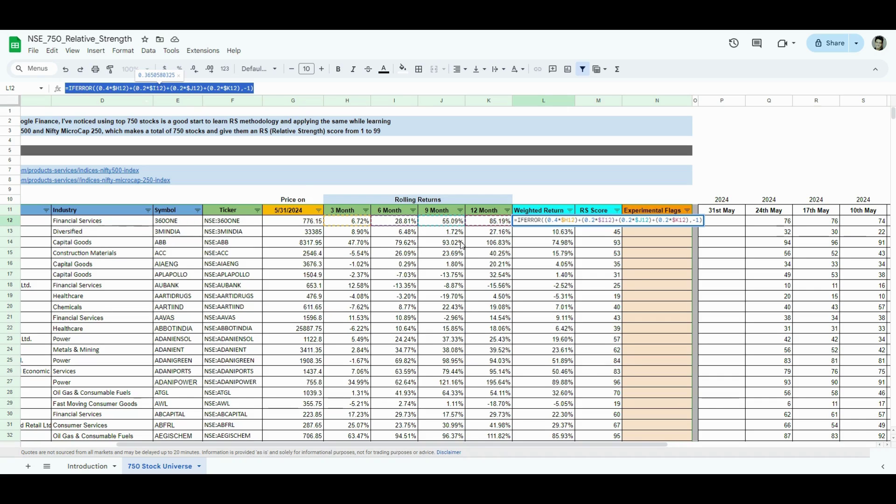
{"action": "key", "text": "Escape"}
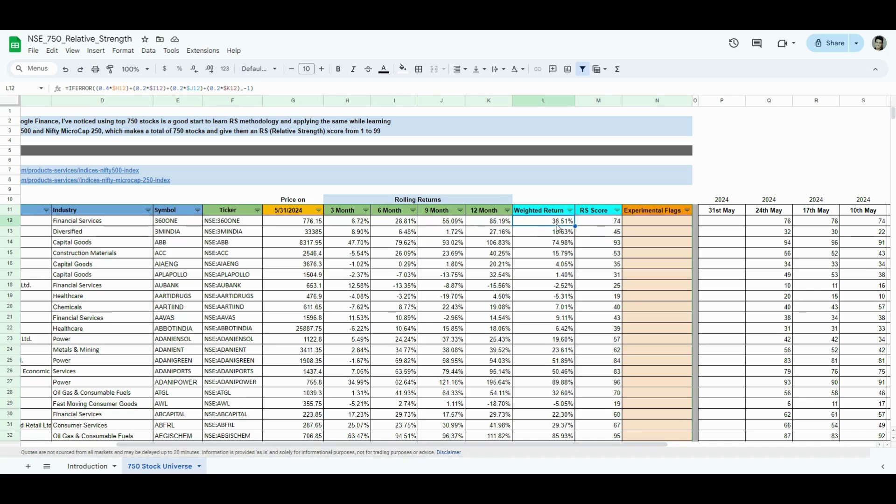
{"action": "left_click", "coordinate": [536, 100]}
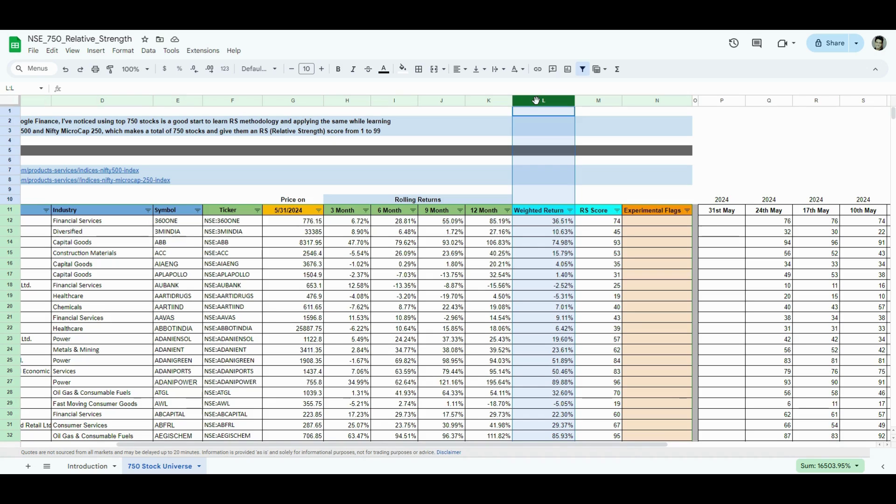
{"action": "left_click", "coordinate": [602, 222]}
{"action": "left_click_drag", "start_coordinate": [608, 90], "coordinate": [66, 89]}
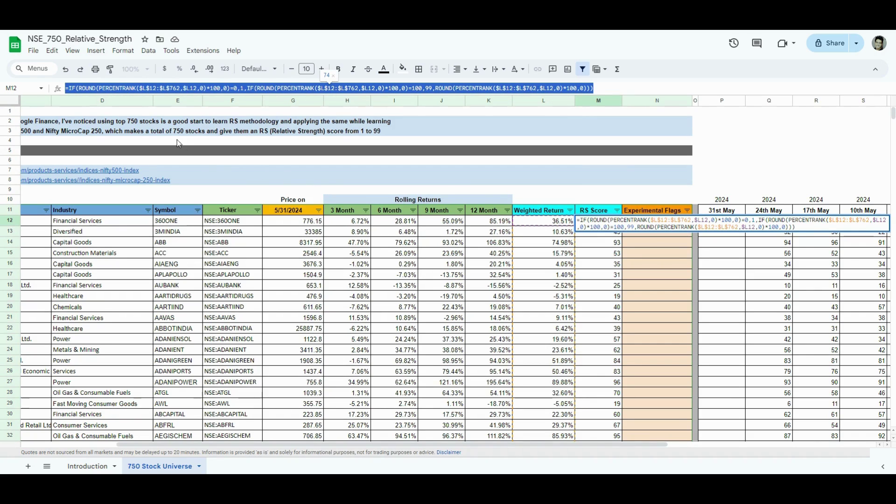
{"action": "left_click", "coordinate": [231, 88]}
{"action": "left_click_drag", "start_coordinate": [232, 88], "coordinate": [98, 87]}
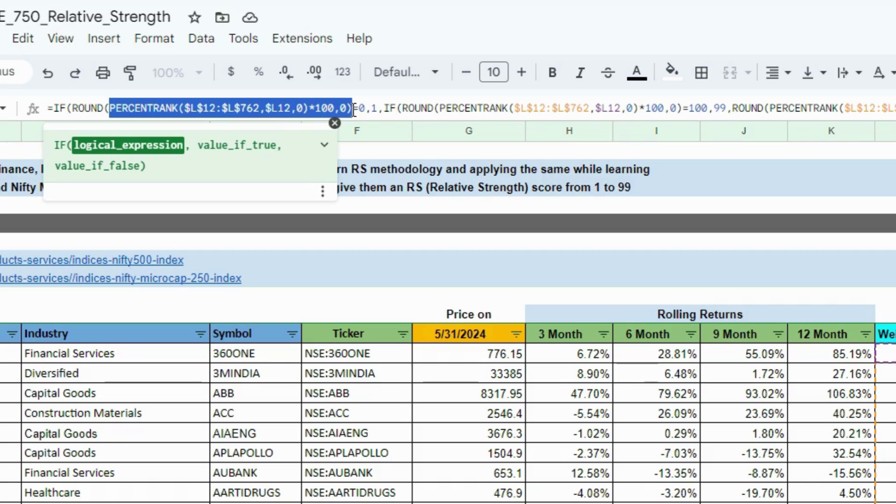
{"action": "left_click_drag", "start_coordinate": [71, 108], "coordinate": [346, 116]}
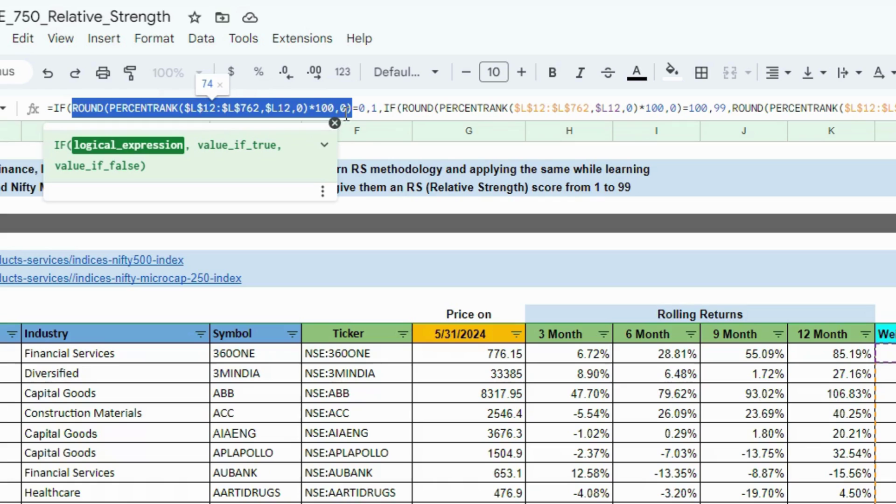
{"action": "left_click", "coordinate": [379, 108]}
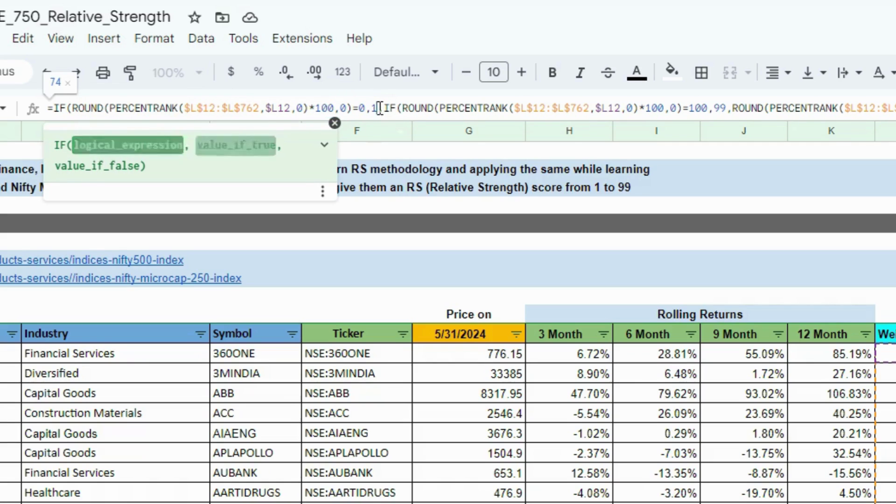
{"action": "left_click_drag", "start_coordinate": [383, 108], "coordinate": [710, 117]}
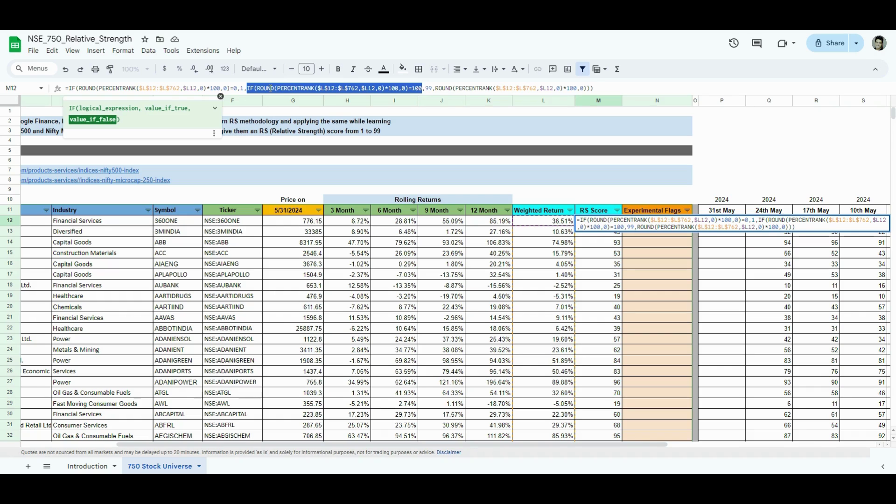
{"action": "left_click", "coordinate": [504, 88]}
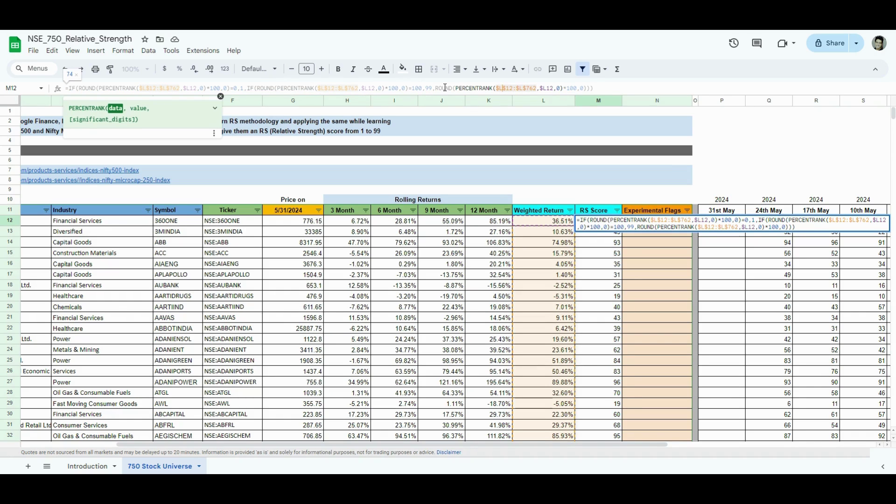
{"action": "left_click_drag", "start_coordinate": [436, 88], "coordinate": [589, 88]}
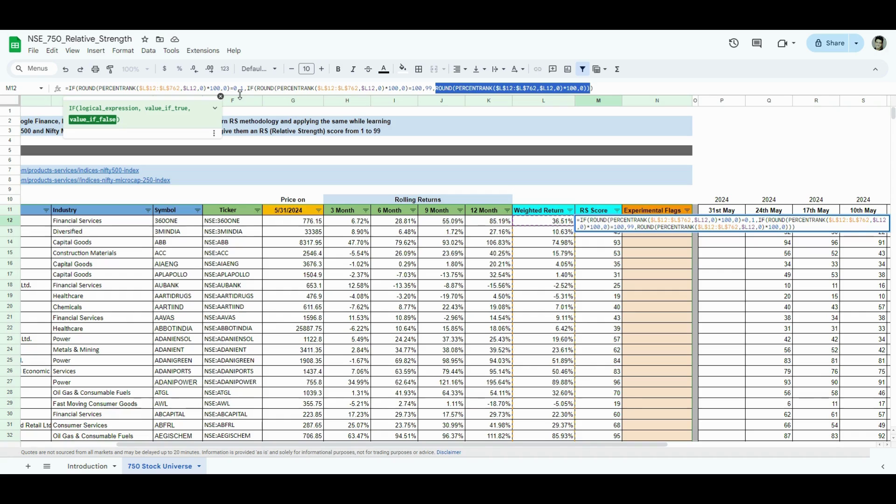
{"action": "left_click", "coordinate": [622, 87]}
{"action": "key", "text": "Escape"}
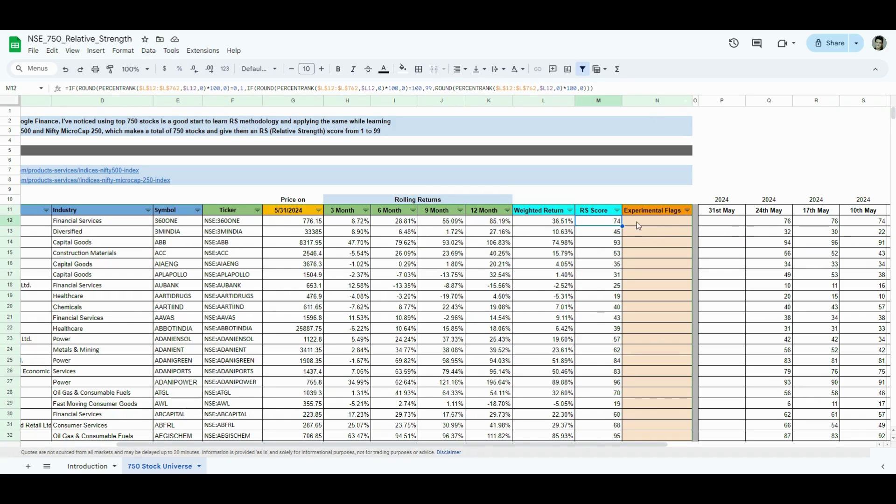
Step: Filter the RS Score column to show only scores 90 through 99
{"action": "left_click", "coordinate": [617, 211]}
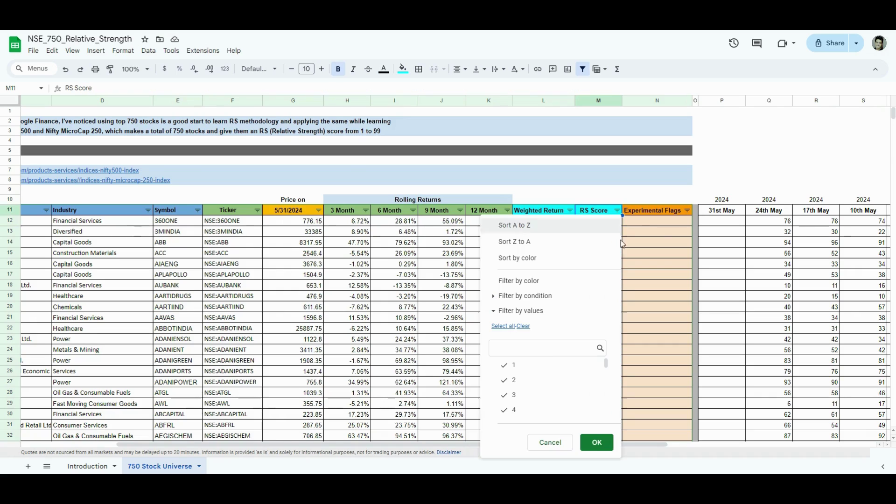
{"action": "left_click", "coordinate": [524, 326]}
{"action": "left_click_drag", "start_coordinate": [606, 364], "coordinate": [607, 411]}
{"action": "left_click", "coordinate": [550, 411]}
{"action": "left_click", "coordinate": [537, 396]}
{"action": "left_click", "coordinate": [536, 386]}
{"action": "scroll", "coordinate": [606, 410], "scroll_direction": "down", "scroll_amount": 1}
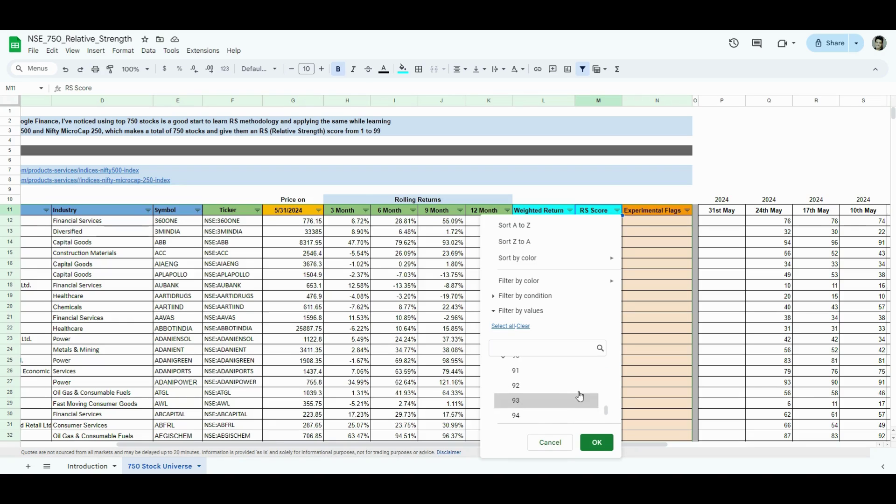
{"action": "left_click", "coordinate": [551, 371]}
{"action": "left_click", "coordinate": [560, 386]}
{"action": "left_click", "coordinate": [558, 400]}
{"action": "left_click", "coordinate": [558, 416]}
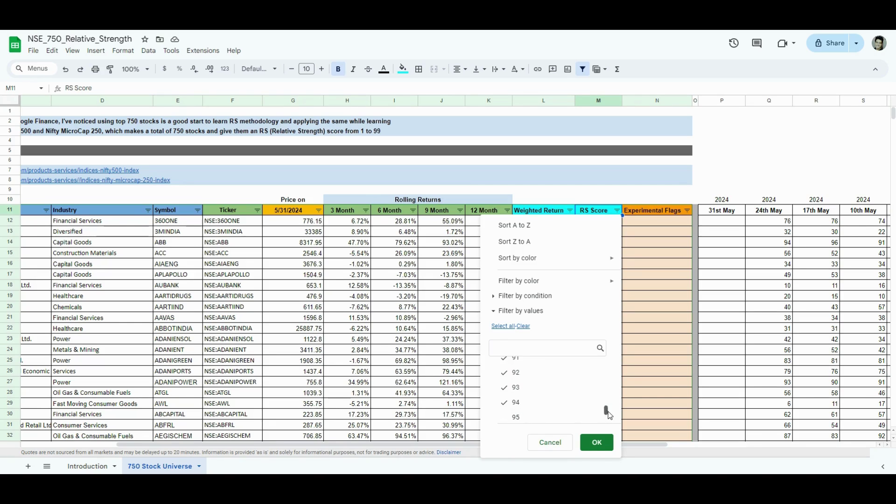
{"action": "left_click", "coordinate": [597, 442]}
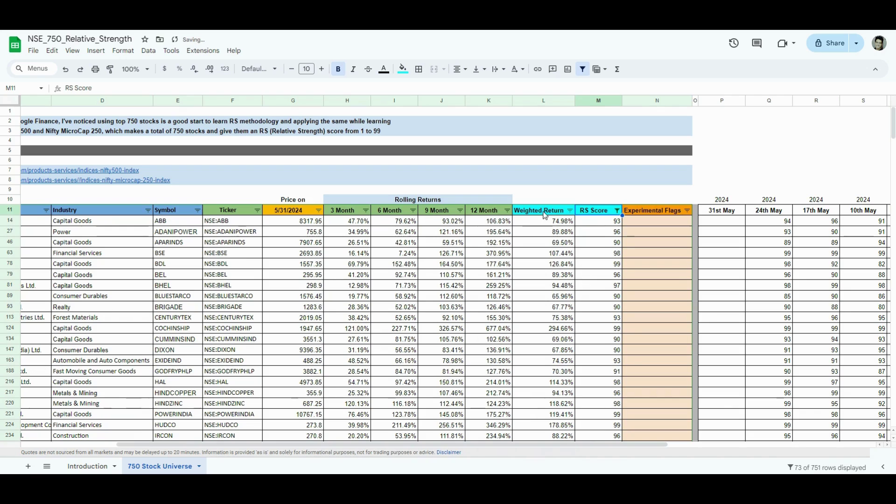
Step: Check the filtered range down to the last stock and reopen the RS Score filter menu
{"action": "left_click", "coordinate": [112, 222]}
{"action": "scroll", "coordinate": [115, 229], "scroll_direction": "left", "scroll_amount": 3}
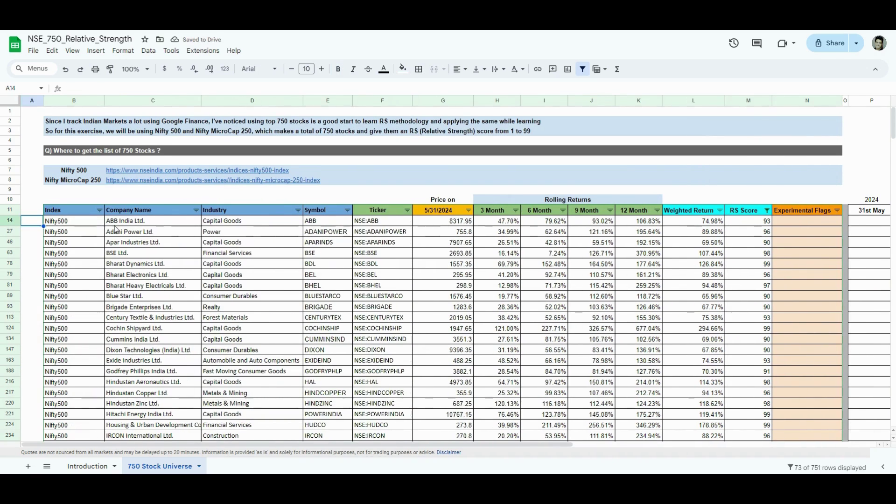
{"action": "key", "text": "Right"}
{"action": "key", "text": "shift+Up"}
{"action": "key", "text": "shift+Down"}
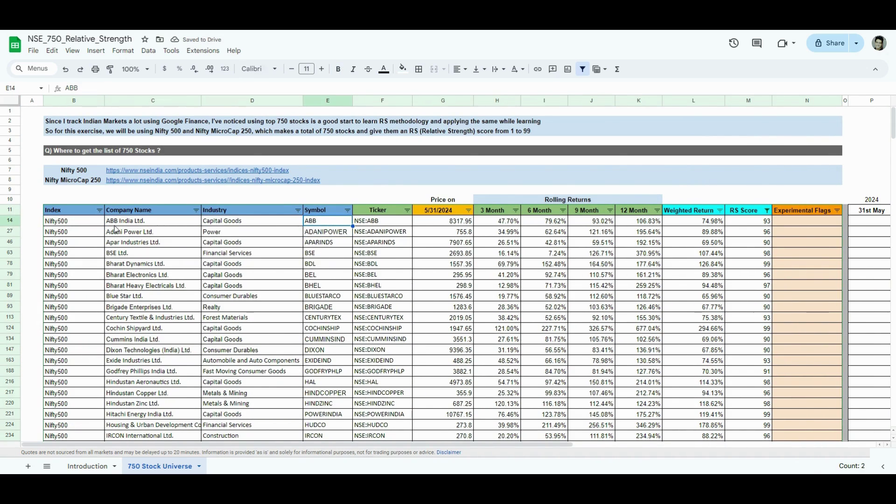
{"action": "key", "text": "ctrl+shift+Down"}
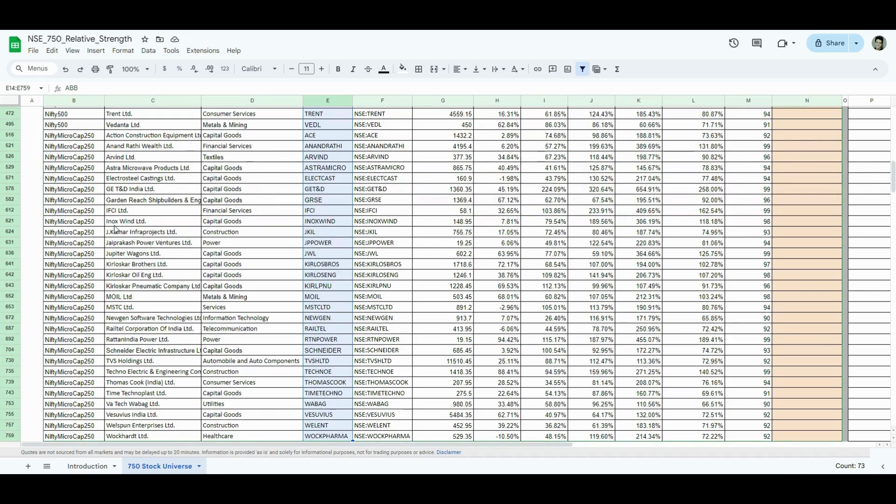
{"action": "key", "text": "ctrl+Up"}
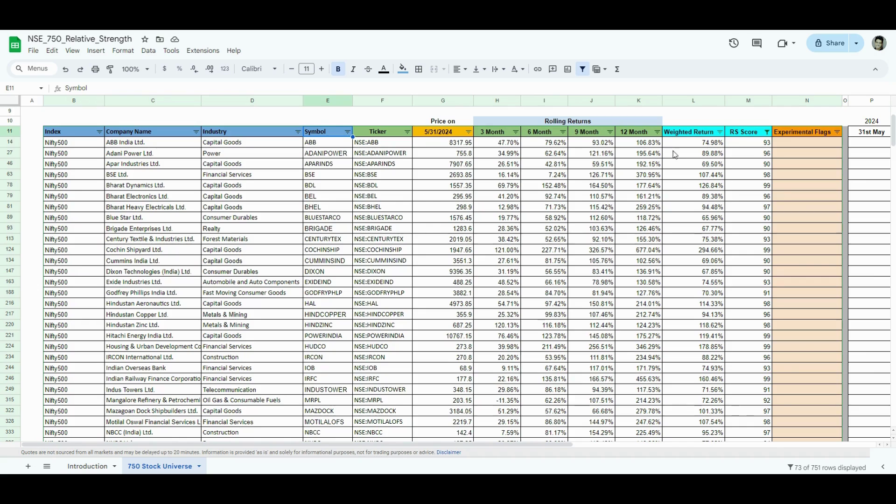
{"action": "left_click", "coordinate": [767, 132]}
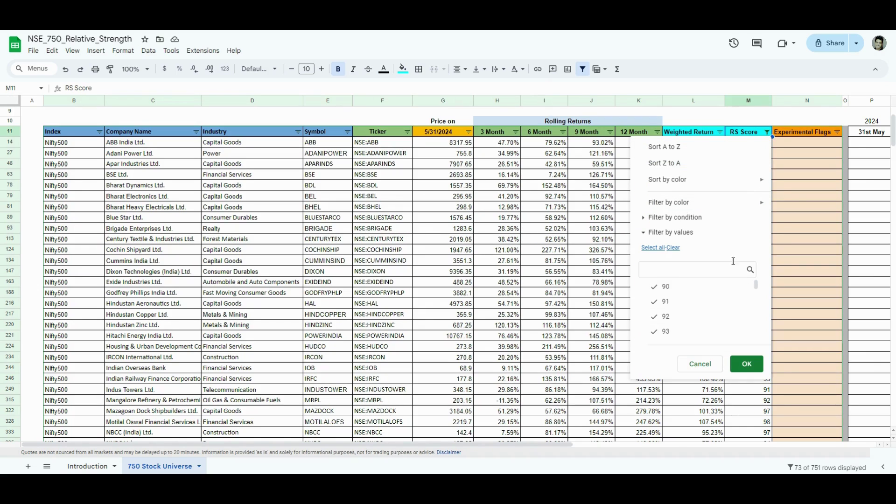
{"action": "left_click", "coordinate": [802, 176]}
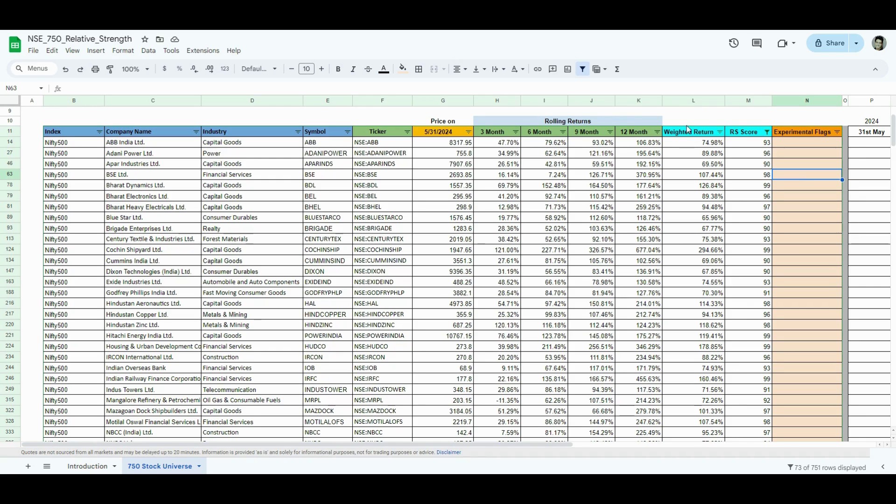
{"action": "left_click", "coordinate": [685, 100]}
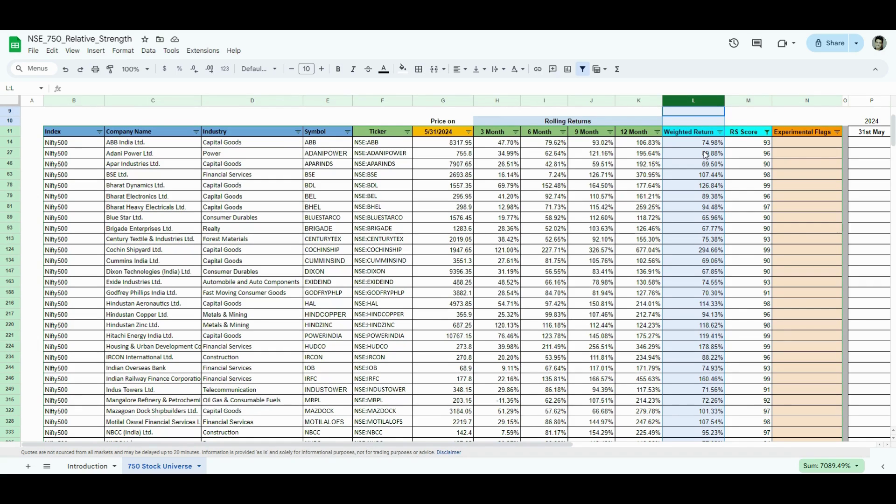
{"action": "left_click", "coordinate": [697, 112]}
{"action": "left_click", "coordinate": [696, 101]}
{"action": "left_click", "coordinate": [504, 143]}
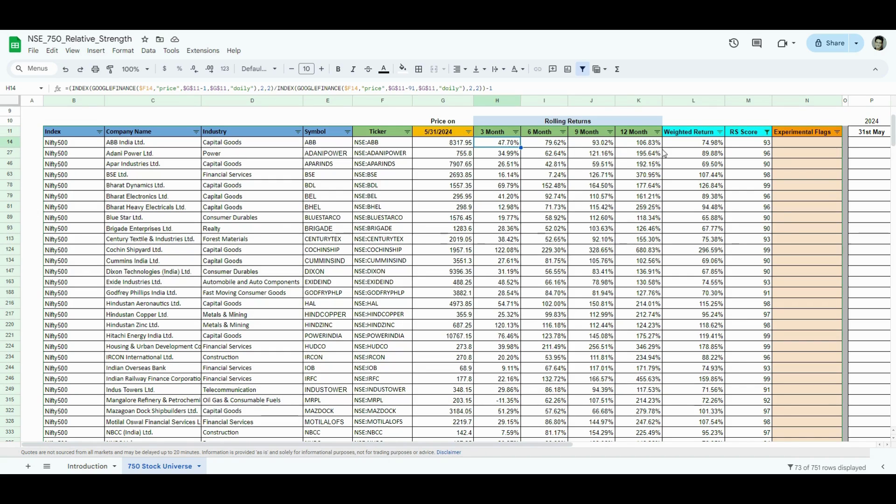
Step: Clear the RS Score filter with Select all so every stock shows again
{"action": "left_click", "coordinate": [767, 132]}
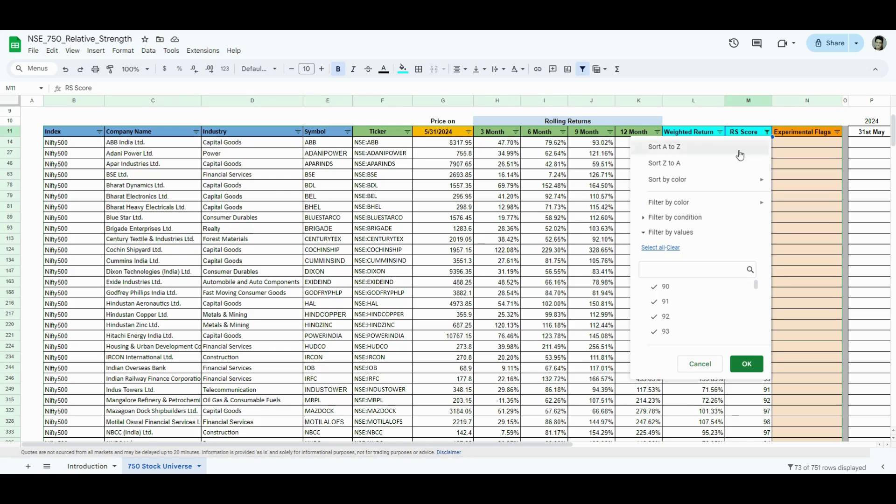
{"action": "left_click", "coordinate": [650, 248]}
{"action": "left_click", "coordinate": [747, 364]}
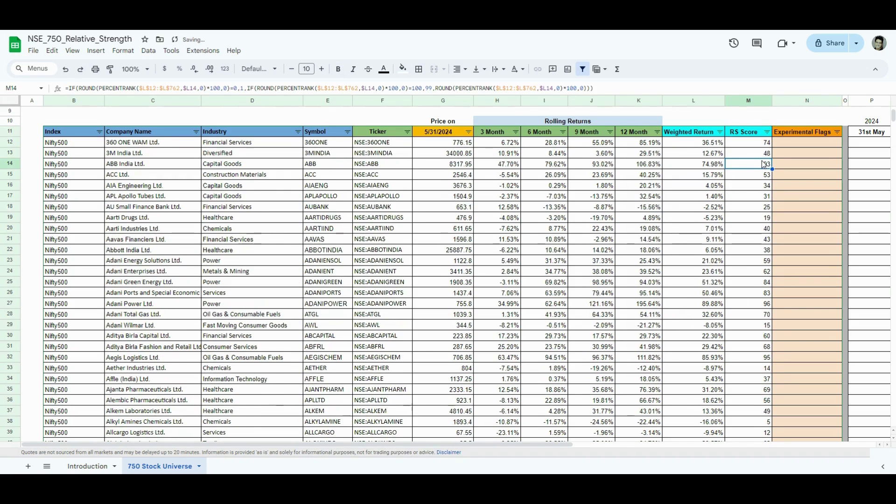
{"action": "left_click", "coordinate": [764, 164]}
{"action": "key", "text": "Right"}
{"action": "key", "text": "Right"}
{"action": "key", "text": "Right"}
{"action": "key", "text": "Right"}
{"action": "key", "text": "Right"}
{"action": "key", "text": "Right"}
{"action": "key", "text": "Right"}
{"action": "key", "text": "Right"}
{"action": "key", "text": "Right"}
{"action": "key", "text": "Right"}
{"action": "key", "text": "Right"}
{"action": "key", "text": "Right"}
{"action": "key", "text": "Right"}
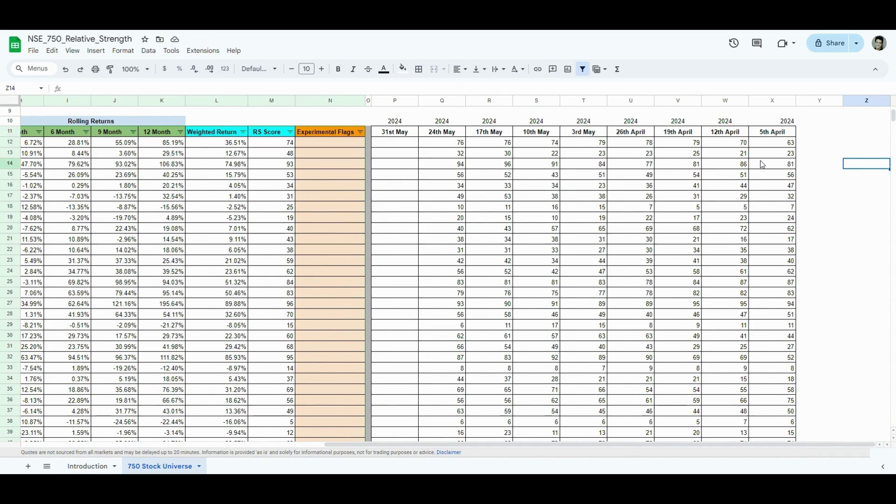
Step: Select the weekly RS score columns from 24th May back to 5th April
{"action": "left_click", "coordinate": [460, 133]}
{"action": "left_click", "coordinate": [448, 98]}
{"action": "left_click", "coordinate": [489, 101], "text": "ctrl"}
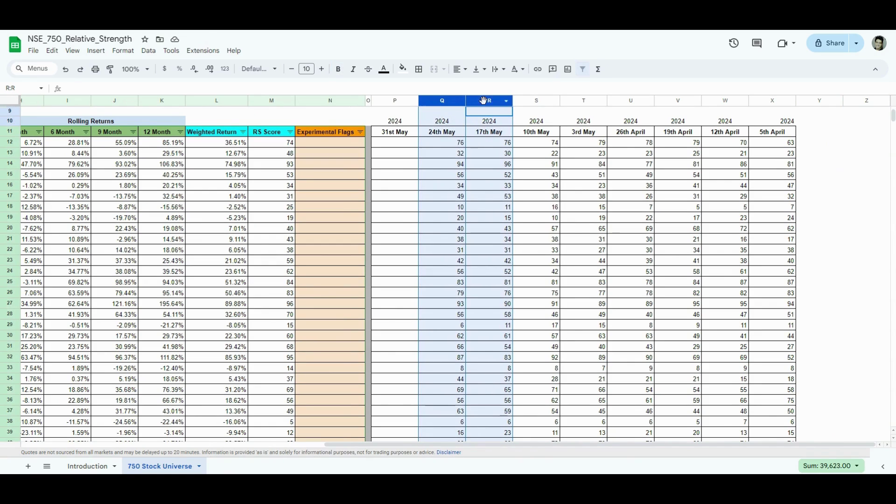
{"action": "left_click", "coordinate": [536, 101], "text": "ctrl"}
{"action": "left_click", "coordinate": [583, 100], "text": "ctrl"}
{"action": "left_click", "coordinate": [681, 101], "text": "ctrl"}
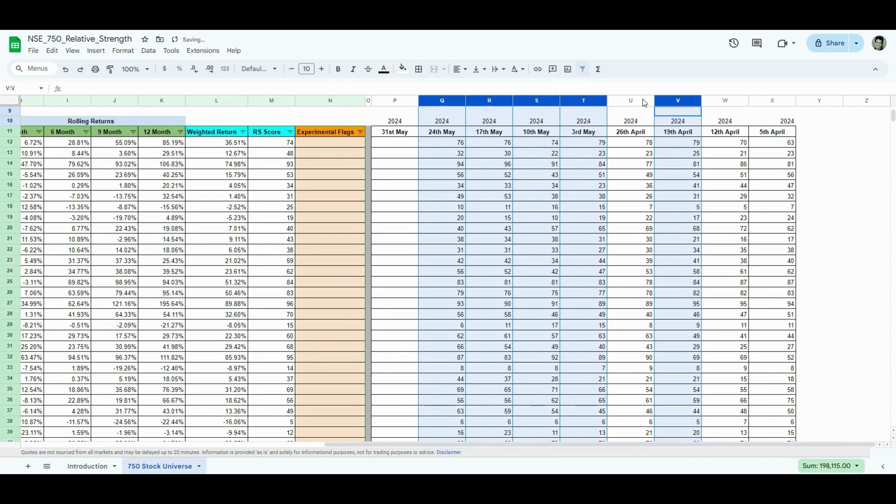
{"action": "left_click", "coordinate": [694, 101], "text": "shift"}
{"action": "left_click", "coordinate": [715, 101], "text": "ctrl"}
{"action": "left_click", "coordinate": [772, 101], "text": "ctrl"}
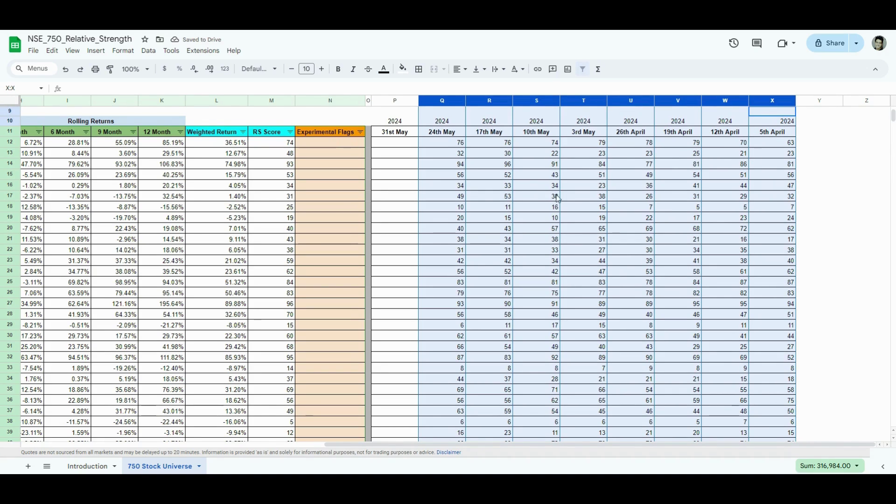
{"action": "left_click", "coordinate": [542, 177]}
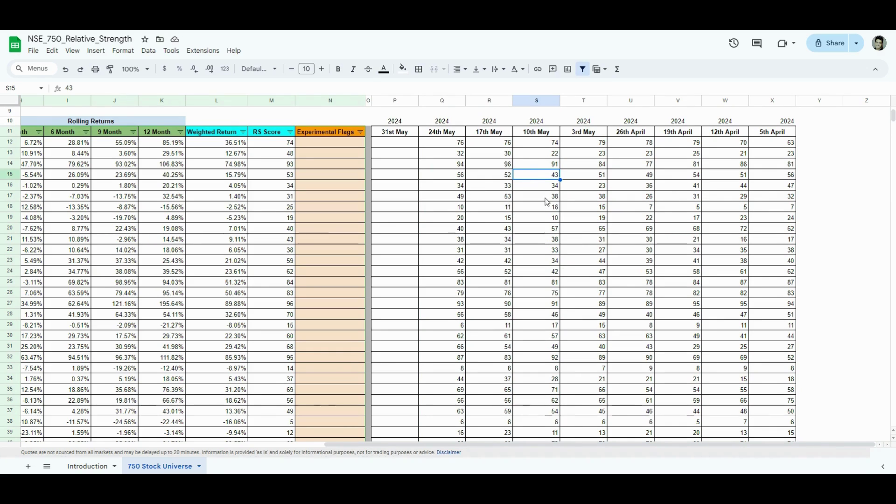
Step: Select the weekly score runs across rows 16 and 17
{"action": "left_click", "coordinate": [772, 189]}
{"action": "key", "text": "ctrl+shift+Left"}
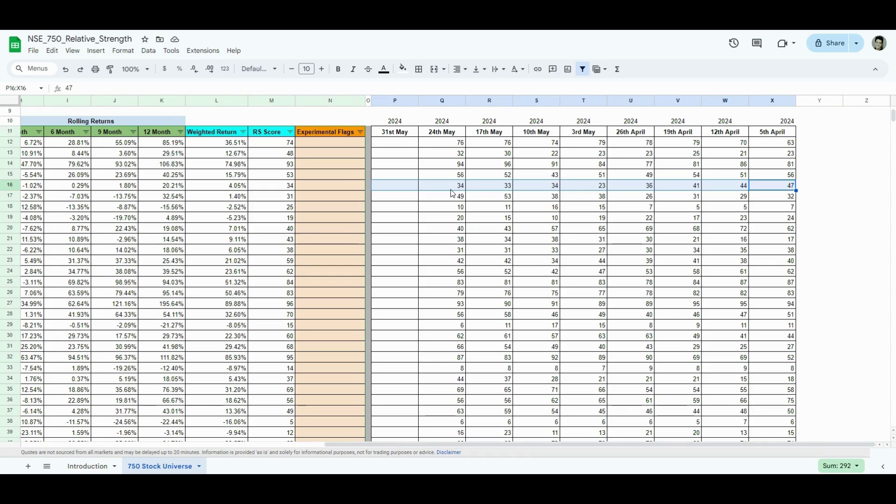
{"action": "left_click", "coordinate": [786, 198]}
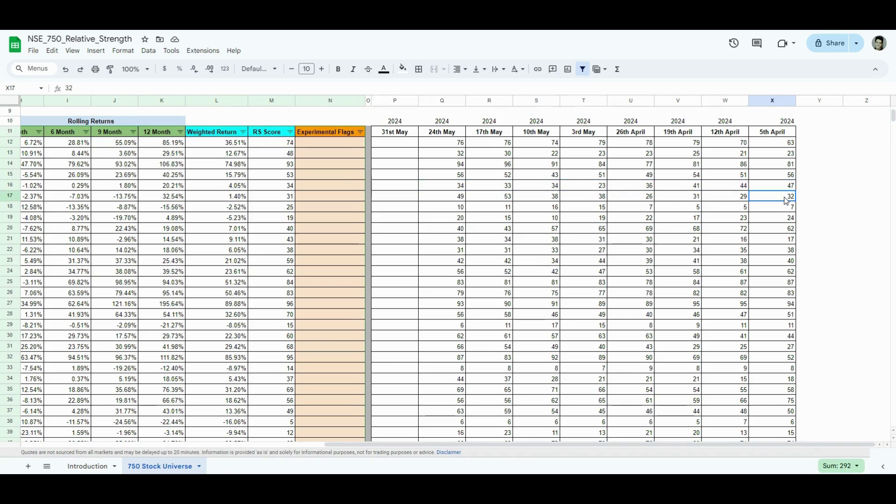
{"action": "key", "text": "ctrl+shift+Left"}
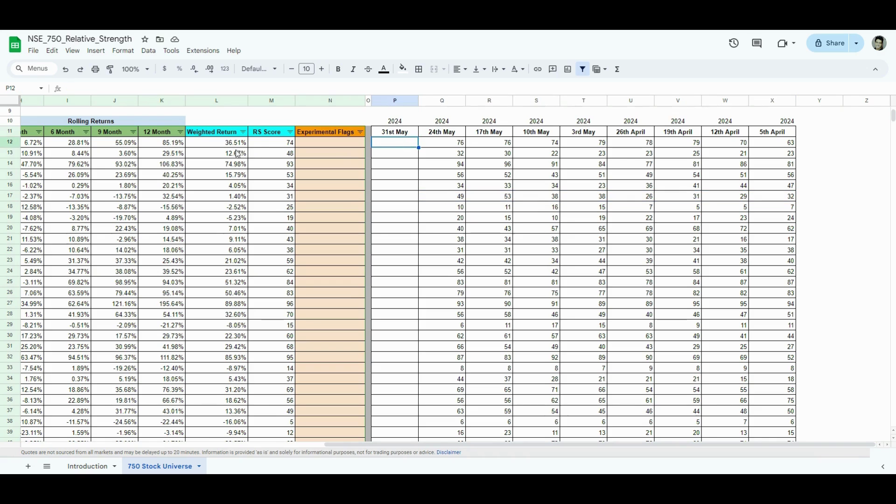
Step: Copy RS Scores M12:M762, paste values into the 31st May column, then select P12:X762
{"action": "left_click", "coordinate": [265, 144]}
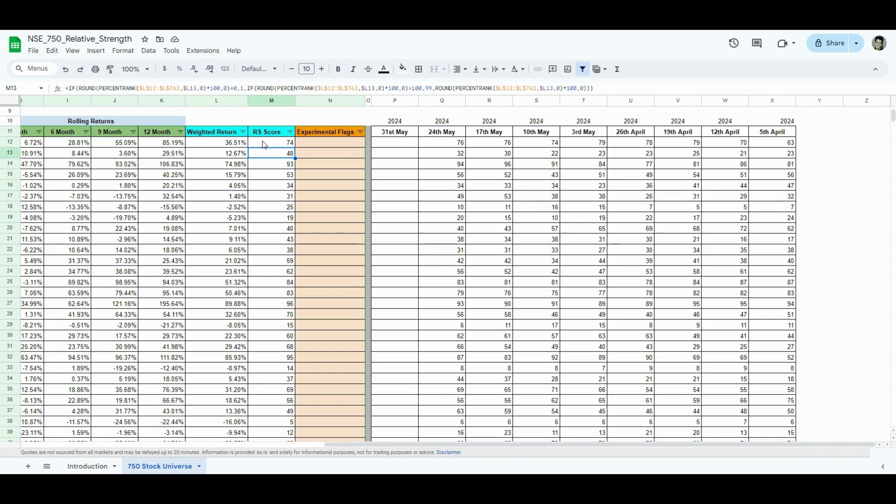
{"action": "key", "text": "ctrl+shift+Down"}
{"action": "key", "text": "Right"}
{"action": "key", "text": "Right"}
{"action": "key", "text": "Right"}
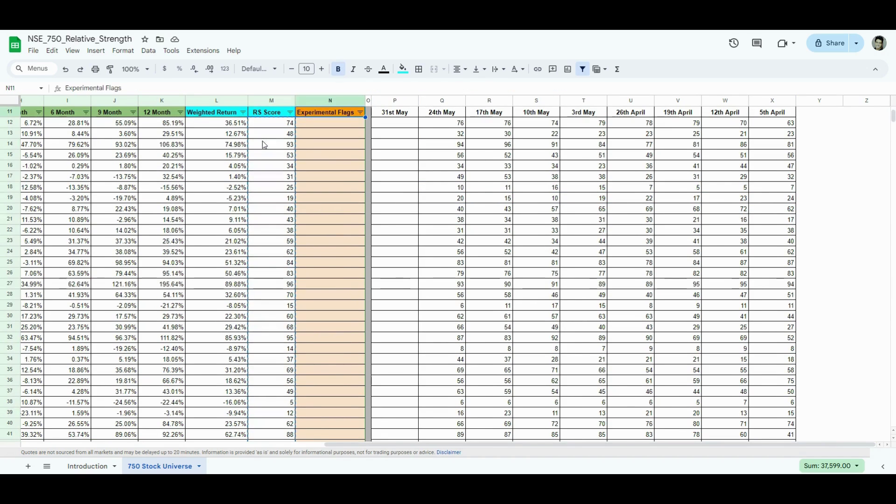
{"action": "key", "text": "ctrl+shift+v"}
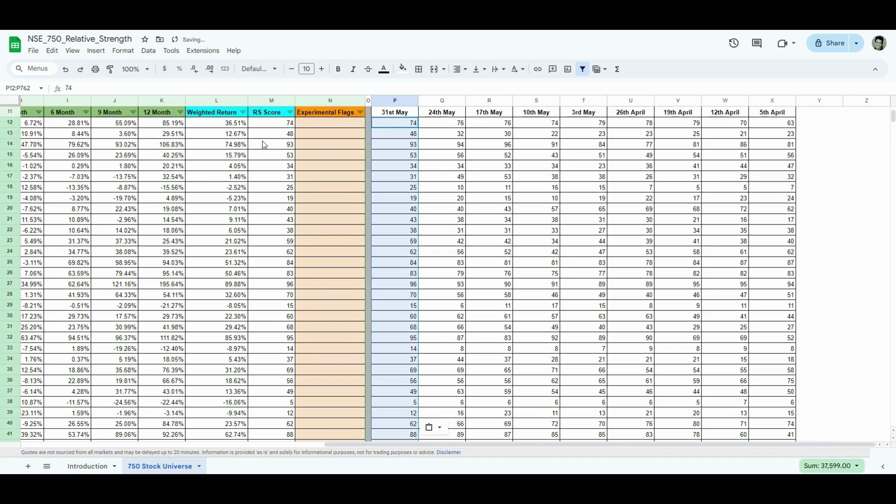
{"action": "key", "text": "Up"}
{"action": "key", "text": "Up"}
{"action": "key", "text": "Up"}
{"action": "key", "text": "Down"}
{"action": "key", "text": "Down"}
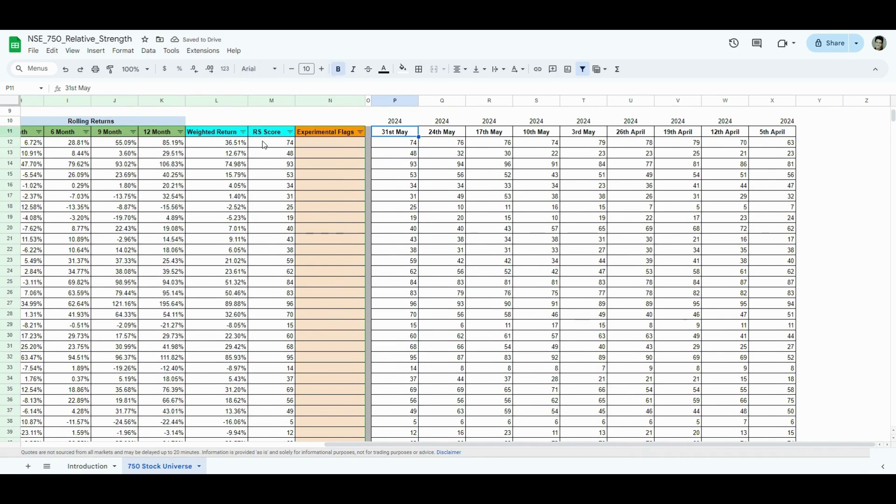
{"action": "key", "text": "Down"}
{"action": "key", "text": "ctrl+shift+Right"}
{"action": "key", "text": "ctrl+shift+Down"}
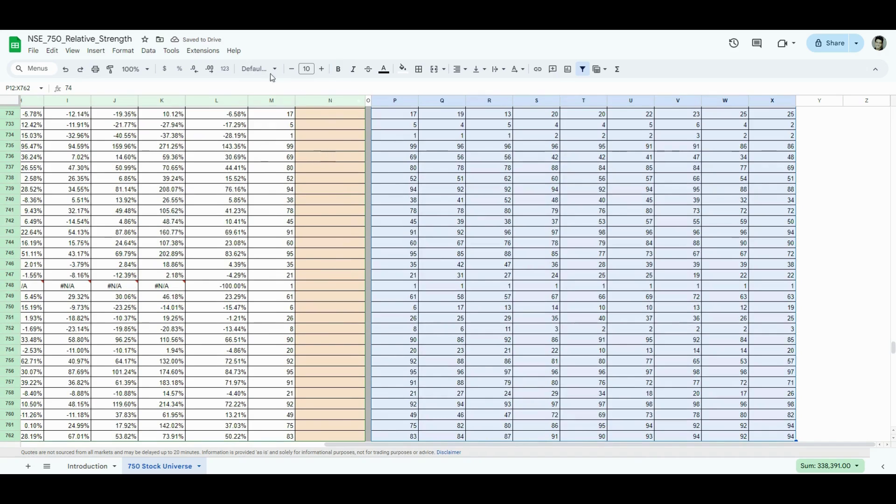
Step: Apply a red-white-green color scale conditional format to P12:X762, then return to the top
{"action": "left_click", "coordinate": [123, 51]}
{"action": "left_click", "coordinate": [153, 226]}
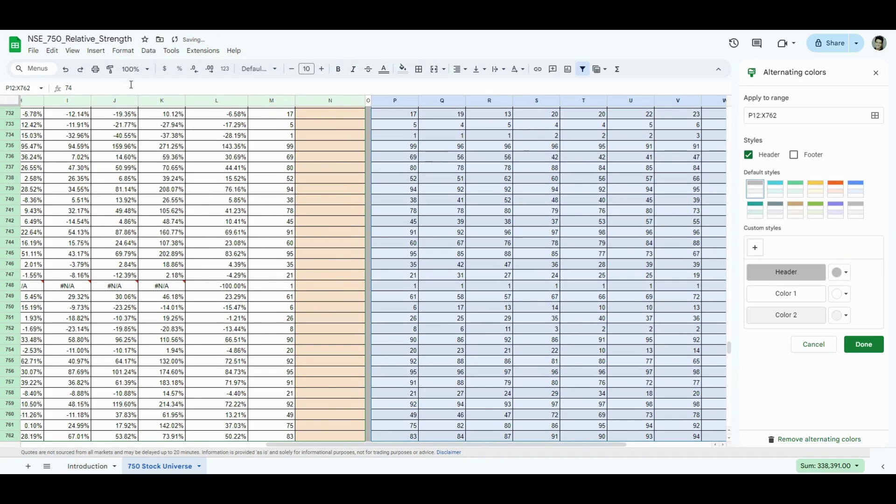
{"action": "left_click", "coordinate": [876, 72]}
{"action": "left_click", "coordinate": [123, 51]}
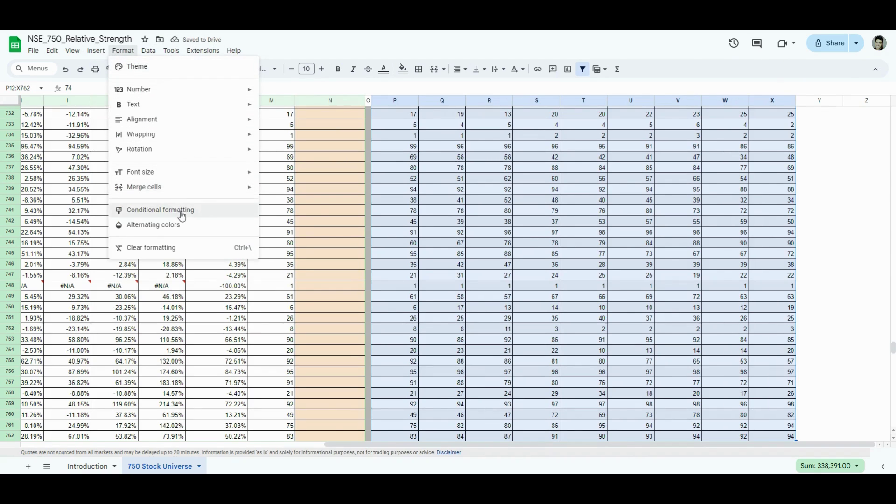
{"action": "left_click", "coordinate": [161, 210]}
{"action": "left_click", "coordinate": [846, 99]}
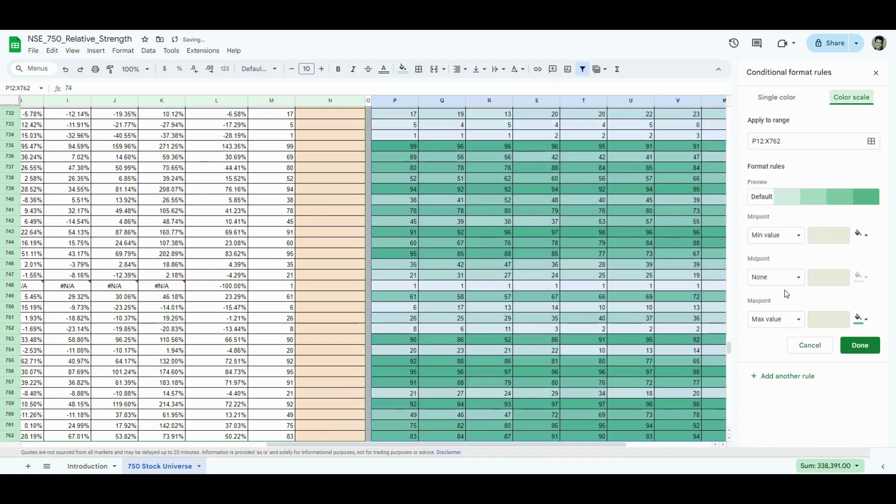
{"action": "left_click", "coordinate": [812, 196]}
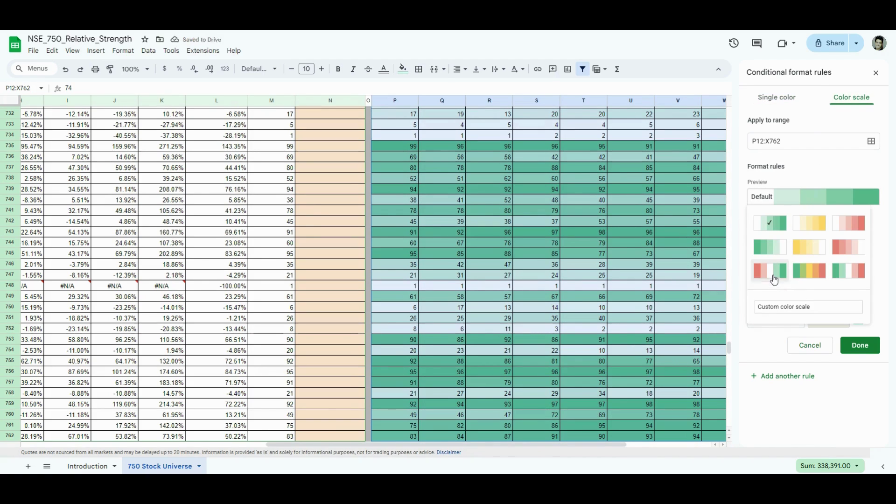
{"action": "left_click", "coordinate": [773, 271]}
{"action": "left_click", "coordinate": [860, 346]}
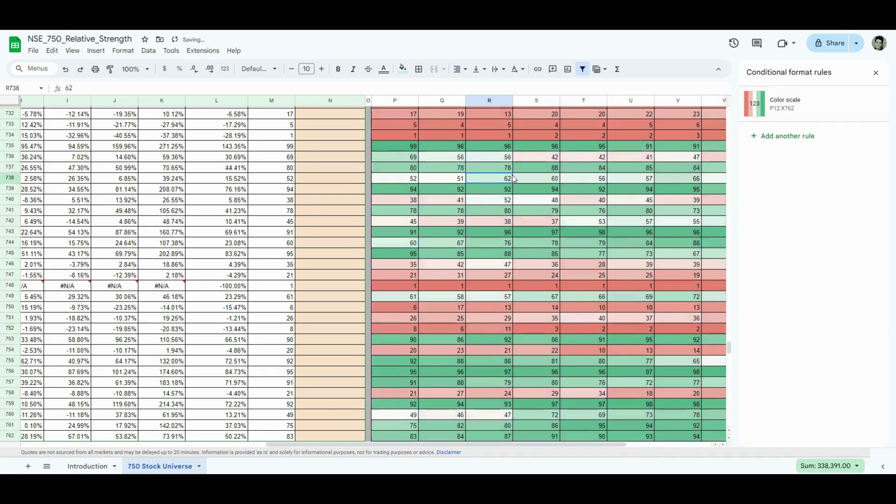
{"action": "left_click", "coordinate": [455, 179]}
{"action": "key", "text": "ctrl+Up"}
{"action": "key", "text": "ctrl+Up"}
{"action": "key", "text": "Down"}
{"action": "key", "text": "Down"}
{"action": "key", "text": "Down"}
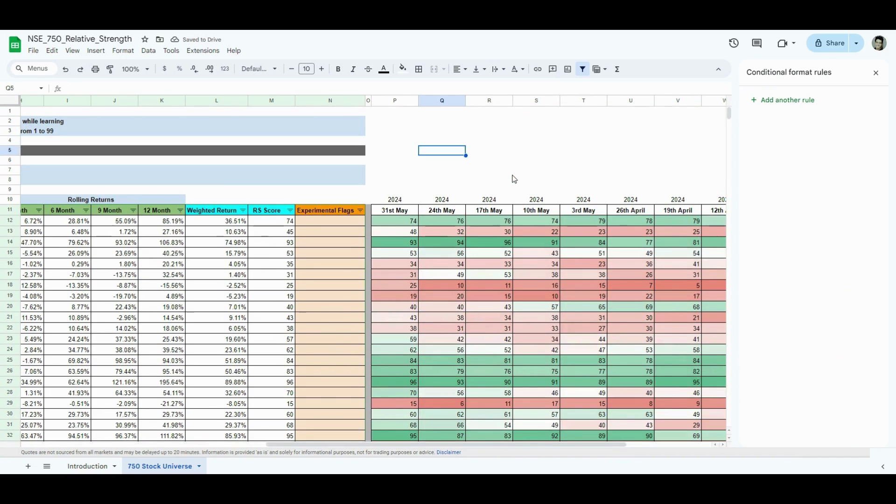
{"action": "left_click", "coordinate": [876, 72]}
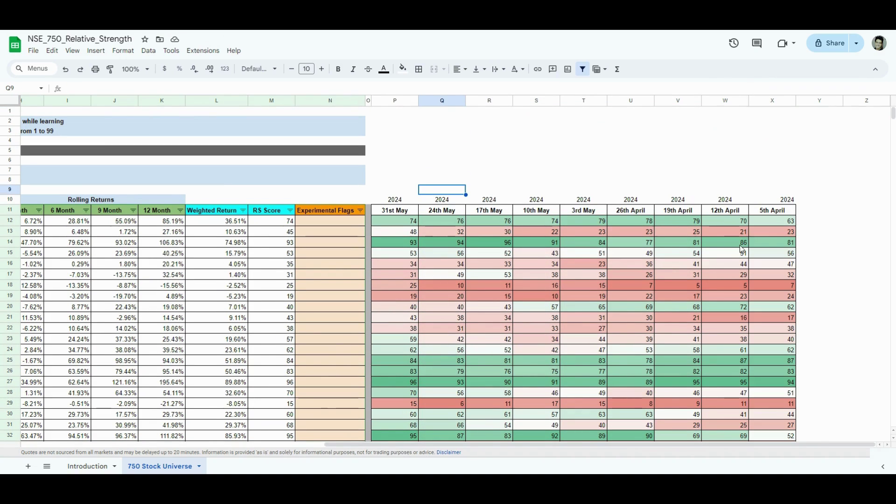
{"action": "scroll", "coordinate": [657, 264], "scroll_direction": "down", "scroll_amount": 5}
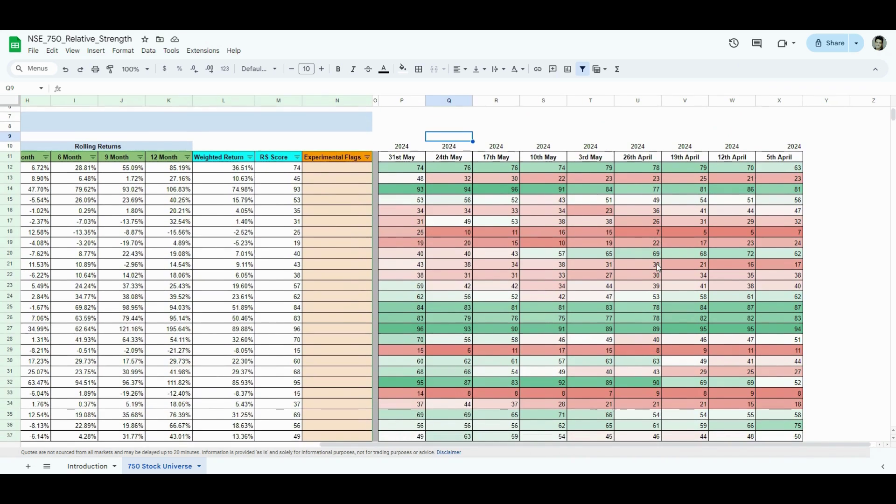
{"action": "scroll", "coordinate": [669, 262], "scroll_direction": "up", "scroll_amount": 2}
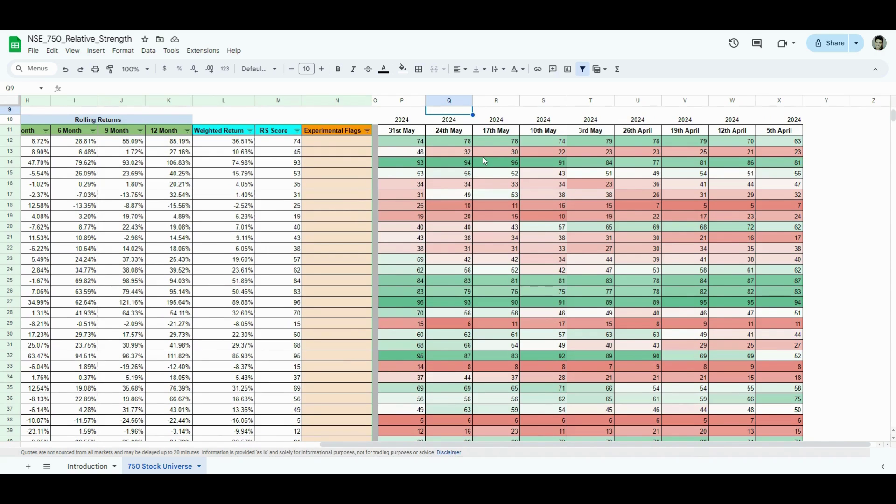
{"action": "scroll", "coordinate": [493, 181], "scroll_direction": "down", "scroll_amount": 3}
{"action": "scroll", "coordinate": [493, 180], "scroll_direction": "up", "scroll_amount": 3}
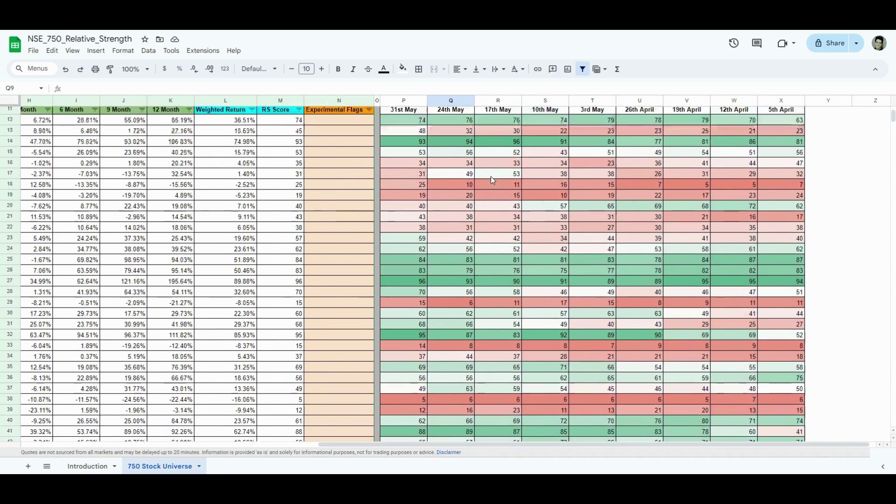
{"action": "left_click", "coordinate": [781, 164]}
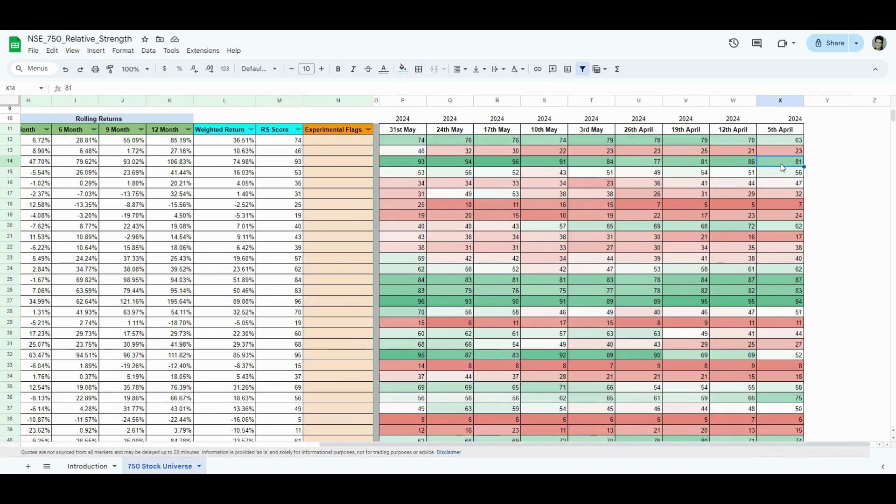
{"action": "key", "text": "ctrl+shift+Left"}
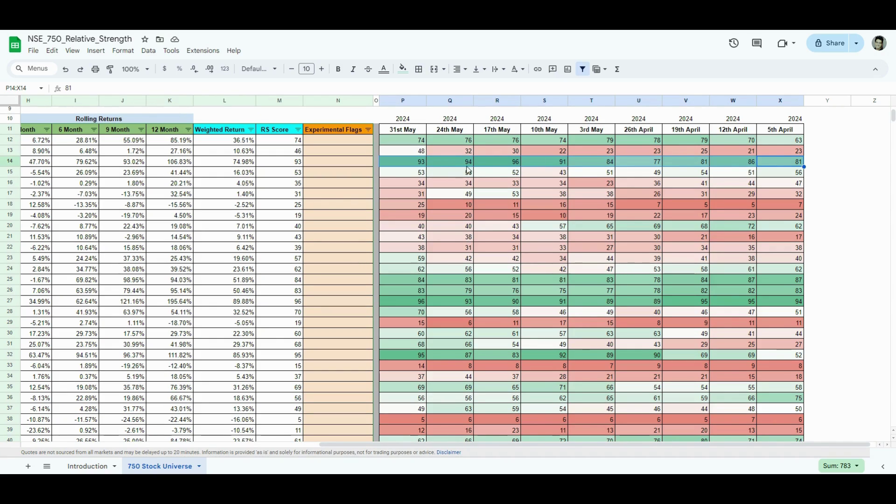
{"action": "left_click", "coordinate": [782, 141]}
{"action": "key", "text": "ctrl+shift+Left"}
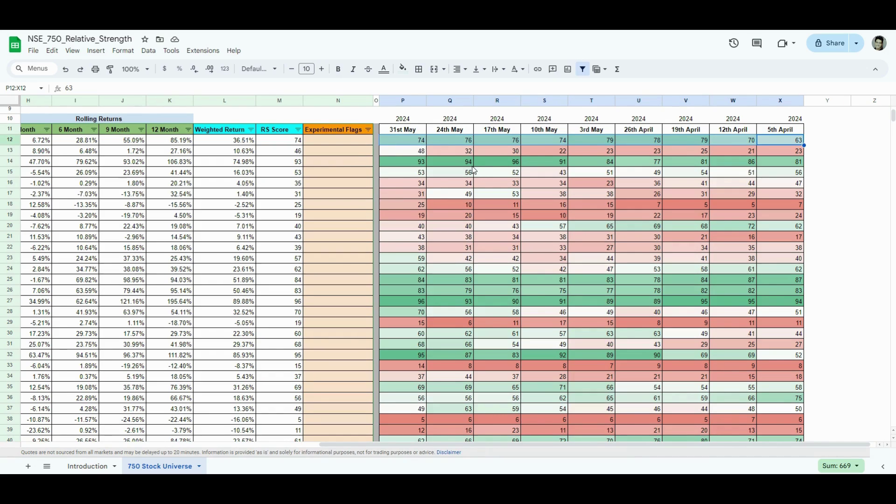
{"action": "left_click", "coordinate": [783, 355]}
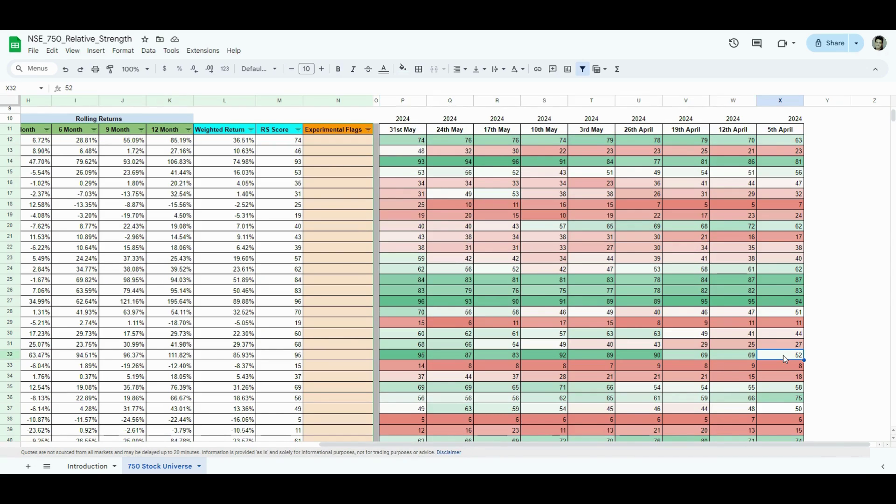
{"action": "key", "text": "ctrl+shift+Left"}
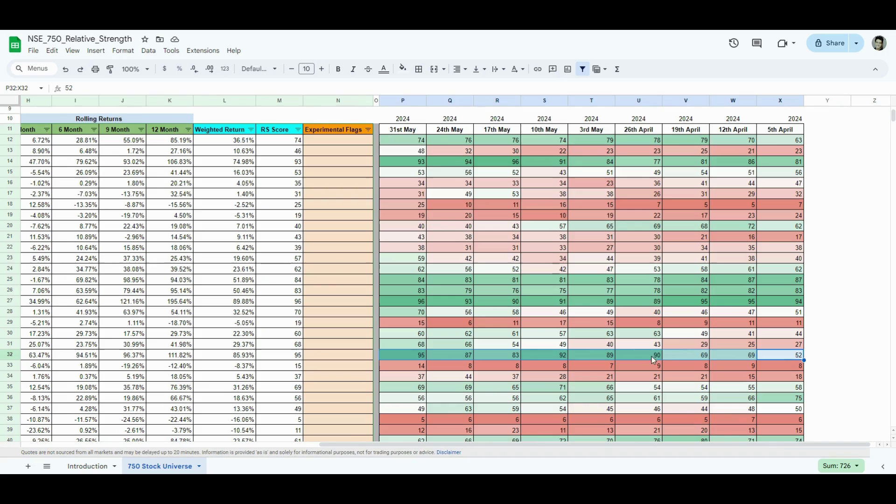
{"action": "left_click", "coordinate": [691, 358]}
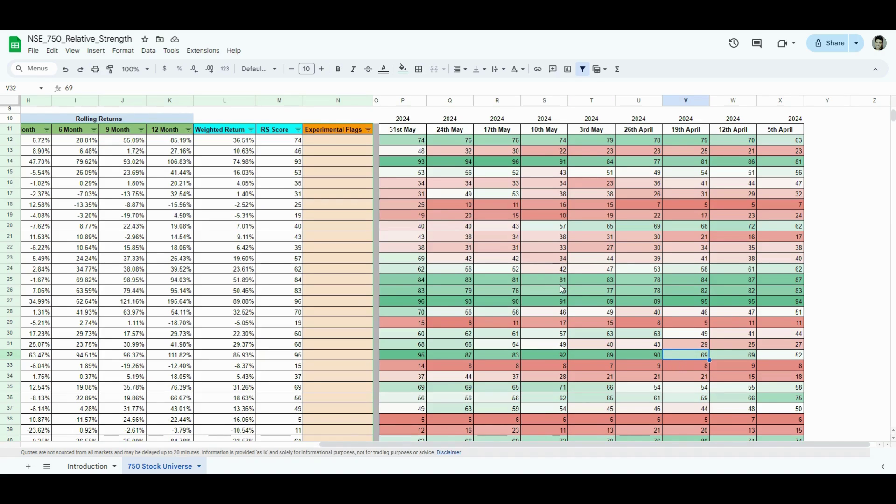
{"action": "left_click", "coordinate": [350, 141]}
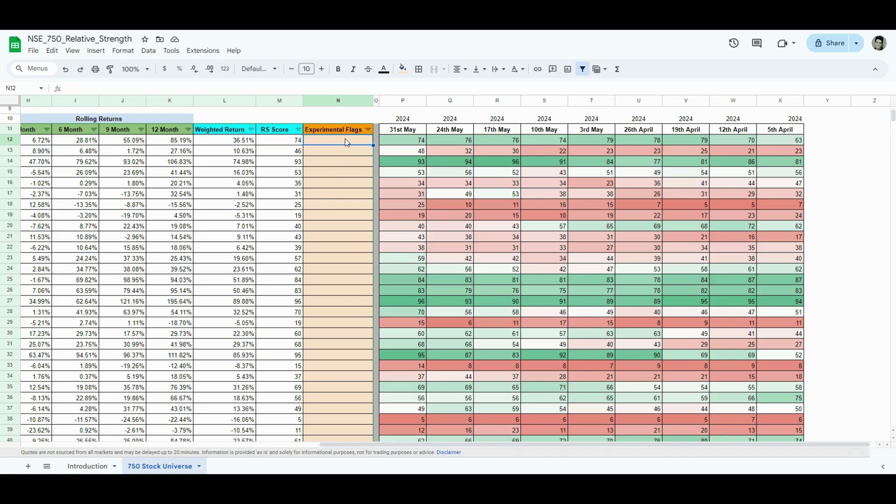
Step: Enter a first flag formula in N12: =IF($P12>=80,1,0)
{"action": "type", "text": "=IF("}
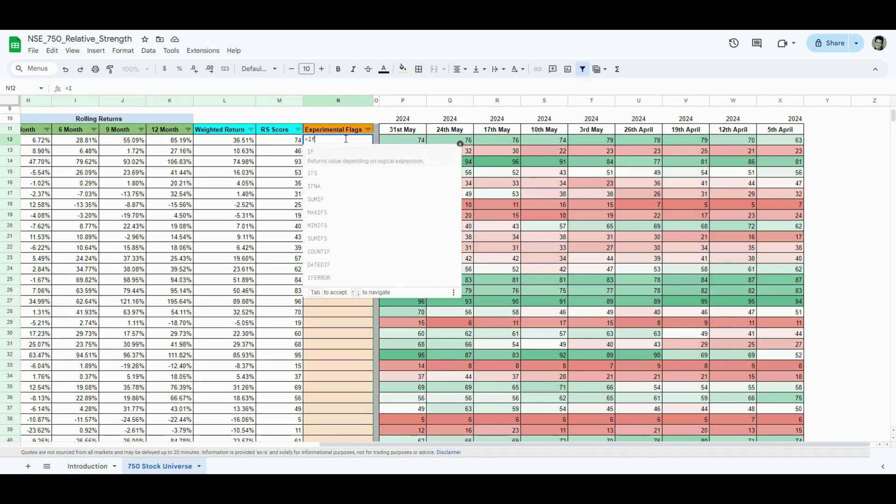
{"action": "left_click", "coordinate": [406, 141]}
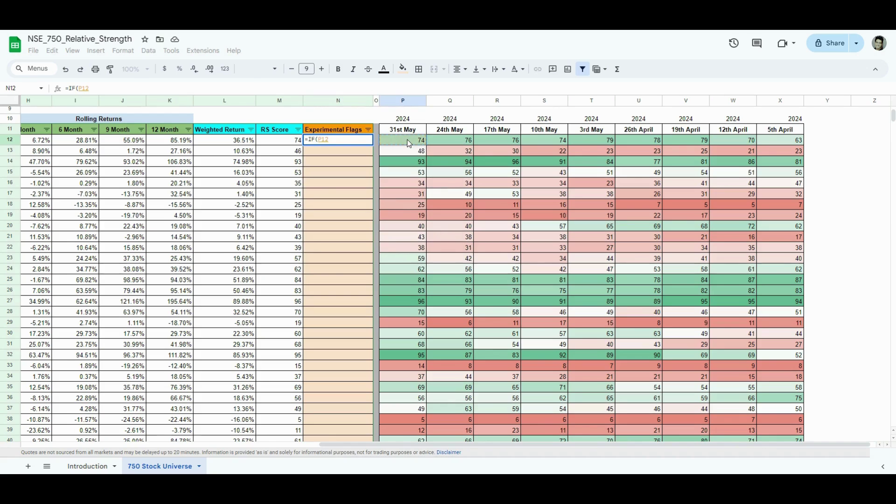
{"action": "key", "text": "F4"}
{"action": "key", "text": "F4"}
{"action": "key", "text": "F4"}
{"action": "type", "text": ">=80"}
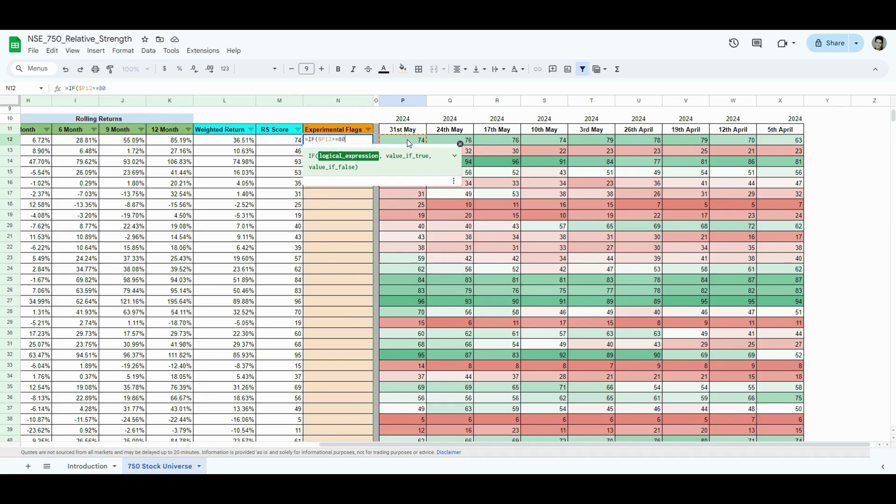
{"action": "type", "text": ", 1, 0"}
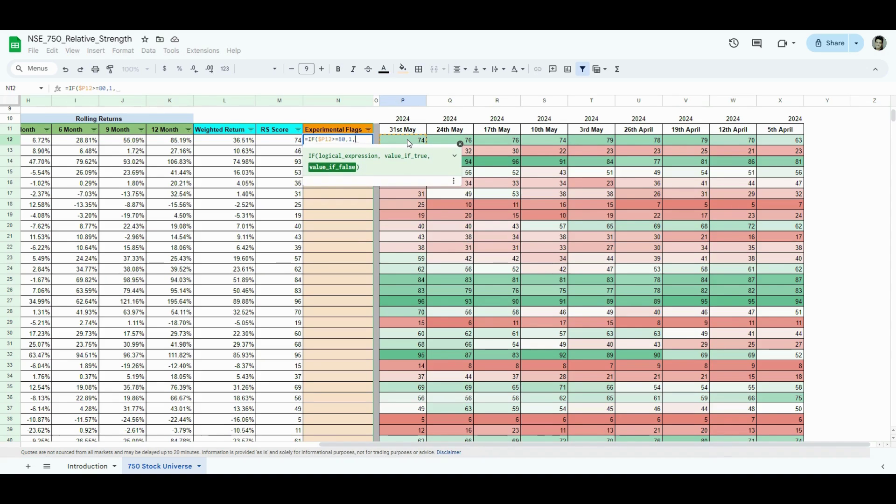
{"action": "key", "text": "Return"}
{"action": "key", "text": "Up"}
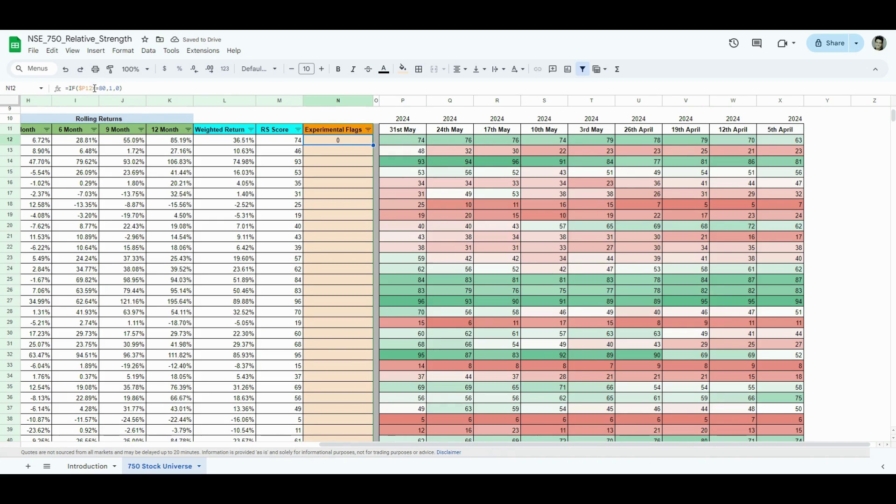
Step: Start rewriting the N12 flag formula to wrap the $P12>=80 condition in AND
{"action": "left_click", "coordinate": [75, 89]}
{"action": "key", "text": "ctrl+a"}
{"action": "key", "text": "ctrl+v"}
{"action": "key", "text": "Tab"}
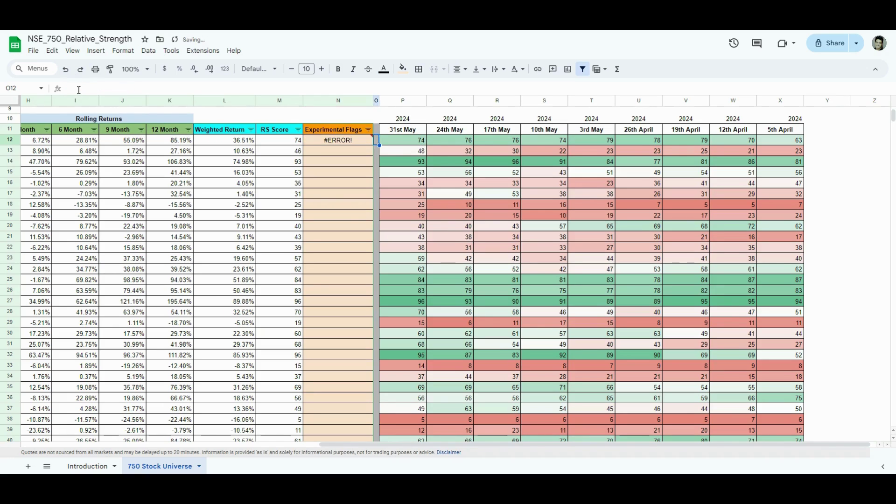
{"action": "key", "text": "Left"}
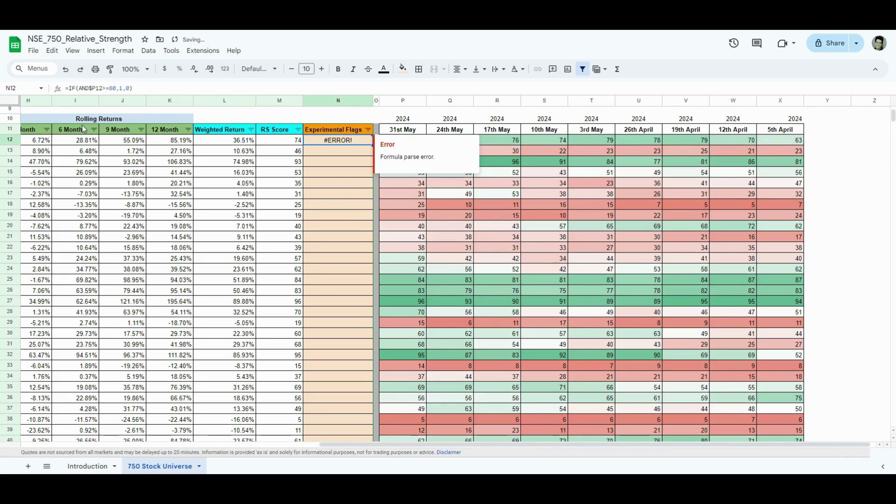
{"action": "left_click", "coordinate": [89, 88]}
{"action": "type", "text": "("}
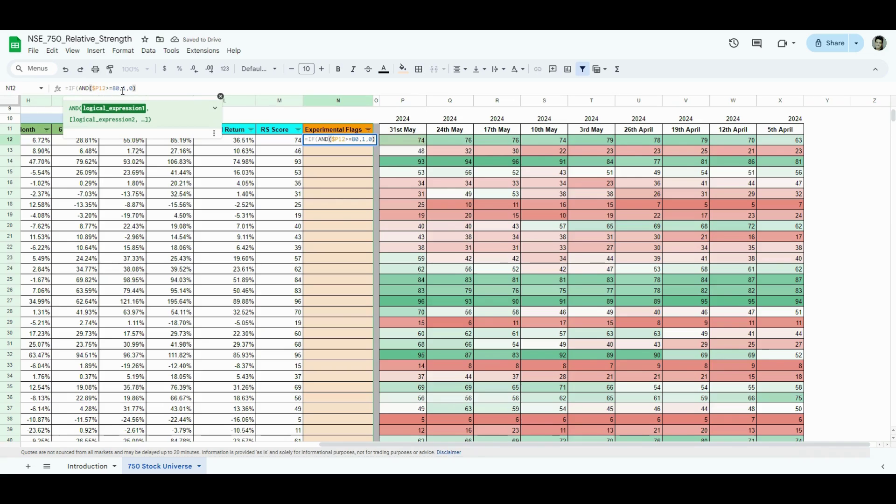
{"action": "left_click_drag", "start_coordinate": [120, 89], "coordinate": [99, 90]}
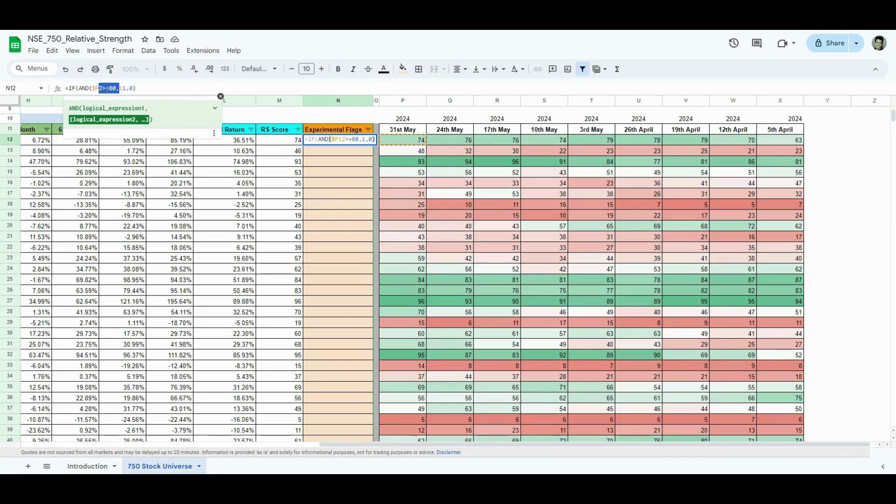
{"action": "key", "text": "shift+Right"}
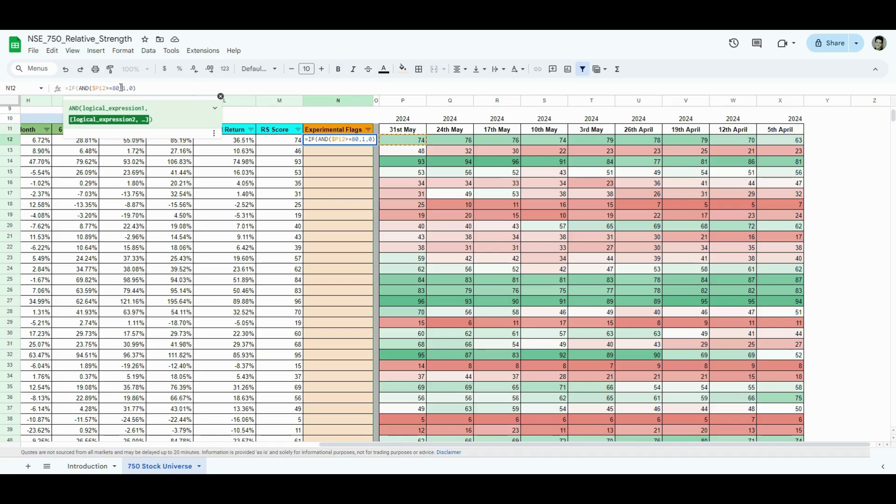
{"action": "key", "text": "shift+Left"}
{"action": "key", "text": "shift+Left"}
{"action": "key", "text": "shift+Left"}
{"action": "key", "text": "ctrl+c"}
{"action": "left_click", "coordinate": [122, 89]}
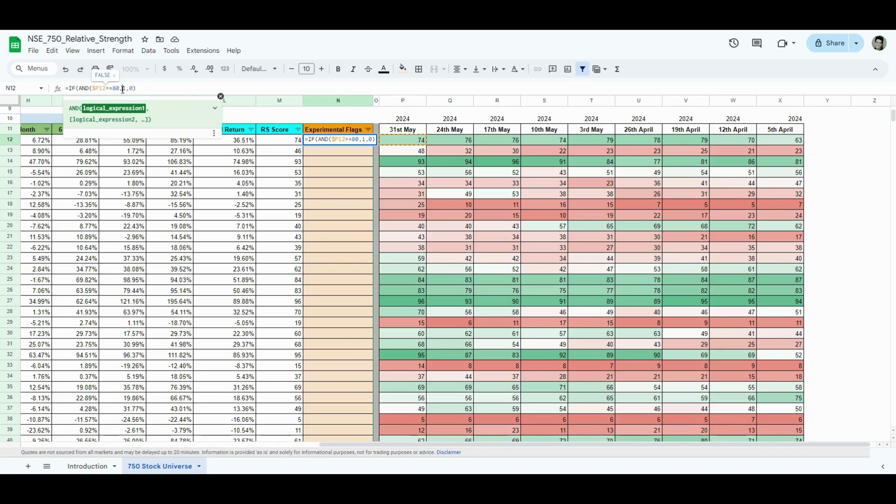
Step: Add $Q12>=80, $R12>=80 and $S12>=80 conditions, giving =IF(AND(...),1,0) for all four weeks
{"action": "type", "text": ","}
{"action": "key", "text": "ctrl+v"}
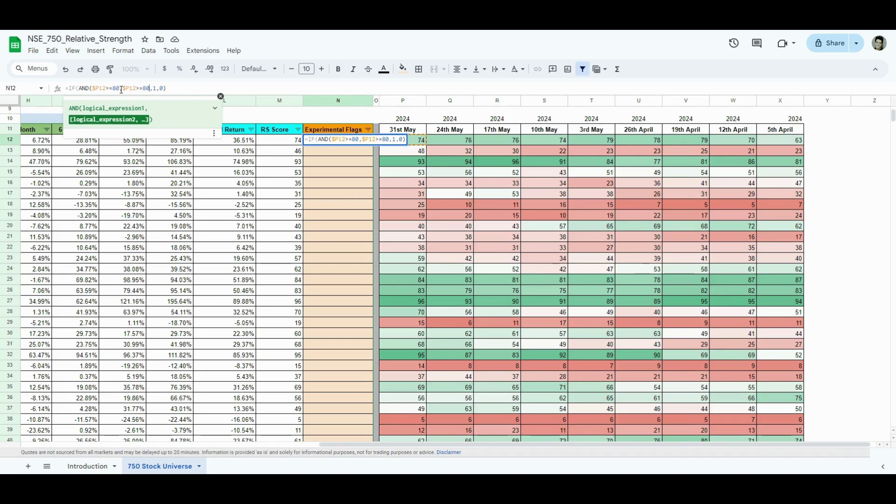
{"action": "left_click", "coordinate": [131, 89]}
{"action": "key", "text": "BackSpace"}
{"action": "type", "text": "Q12>=80"}
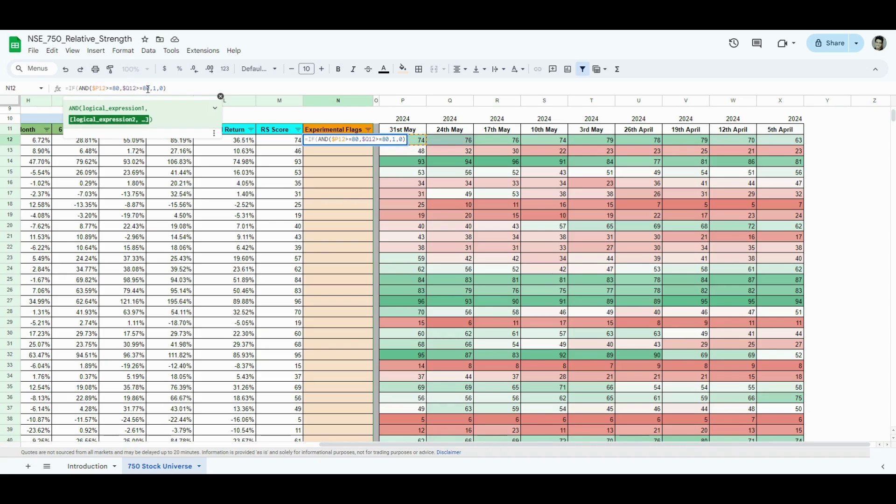
{"action": "type", "text": ",$12>=80"}
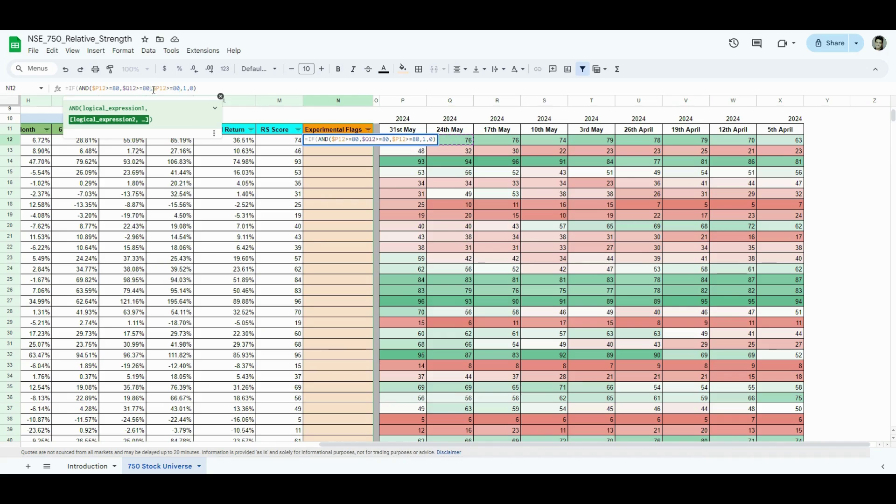
{"action": "left_click", "coordinate": [161, 89]}
{"action": "type", "text": "R"}
{"action": "key", "text": "Right"}
{"action": "key", "text": "Right"}
{"action": "key", "text": "Right"}
{"action": "key", "text": "Right"}
{"action": "key", "text": "Right"}
{"action": "key", "text": "Right"}
{"action": "type", "text": ",$P12>=80"}
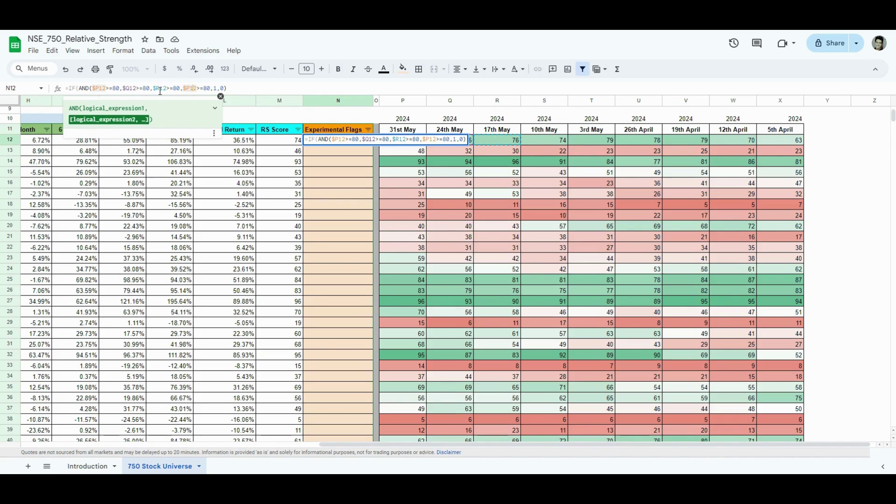
{"action": "key", "text": "BackSpace"}
{"action": "type", "text": "S"}
{"action": "key", "text": "Right"}
{"action": "key", "text": "Right"}
{"action": "key", "text": "Right"}
{"action": "key", "text": "Right"}
{"action": "key", "text": "Right"}
{"action": "type", "text": ")"}
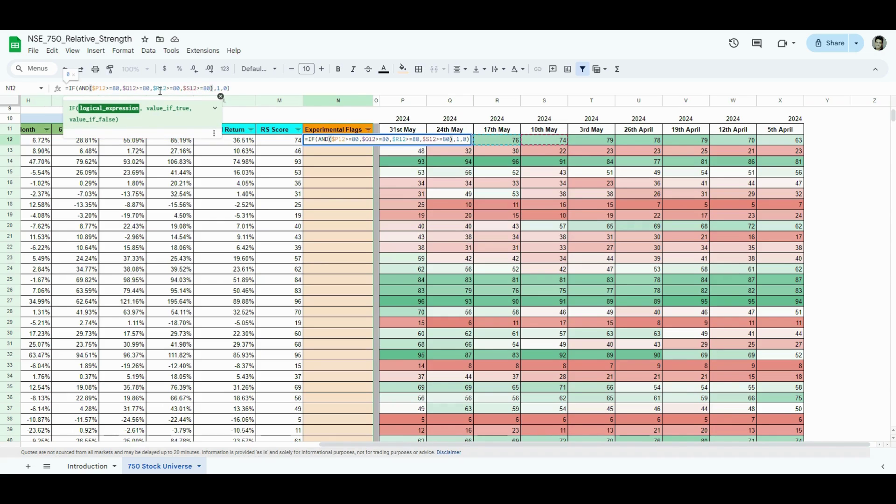
{"action": "key", "text": "Right"}
{"action": "key", "text": "Right"}
{"action": "key", "text": "Right"}
{"action": "key", "text": "Right"}
{"action": "key", "text": "Right"}
{"action": "key", "text": "Return"}
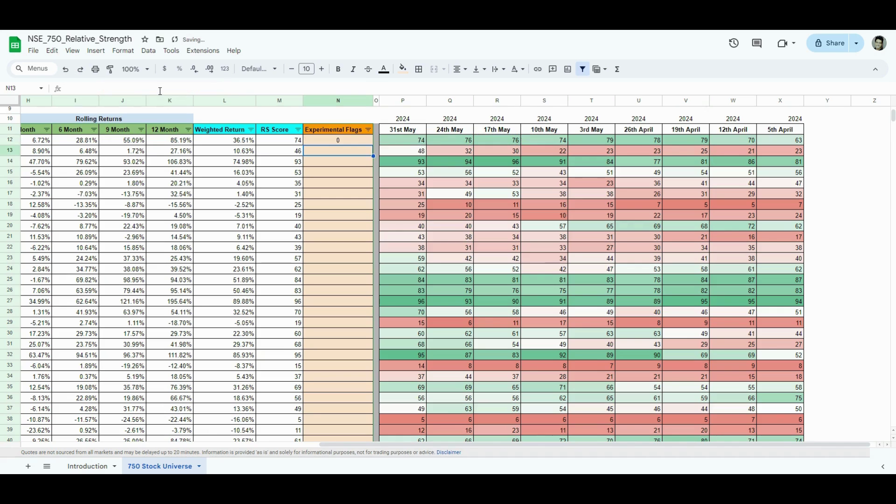
Step: Fill the flag formula down column N from row 12 to row 762
{"action": "key", "text": "Up"}
{"action": "key", "text": "ctrl+Down"}
{"action": "key", "text": "ctrl+shift+Up"}
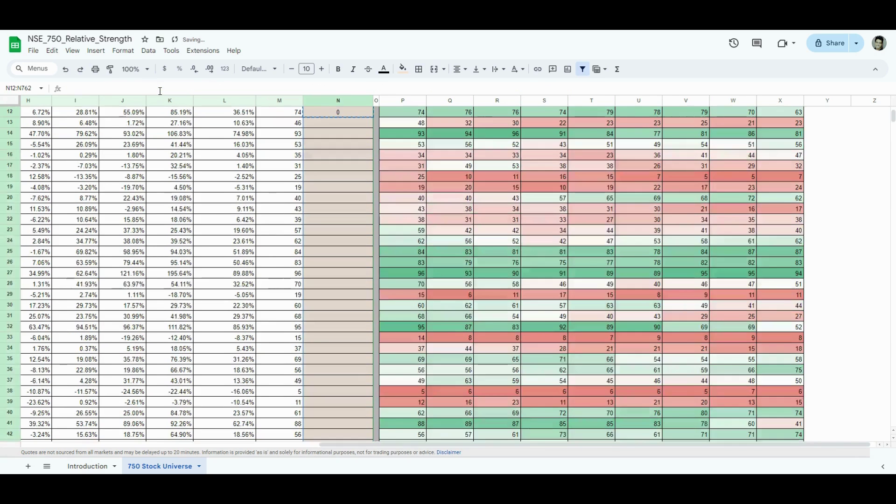
{"action": "key", "text": "ctrl+d"}
{"action": "key", "text": "ctrl+Up"}
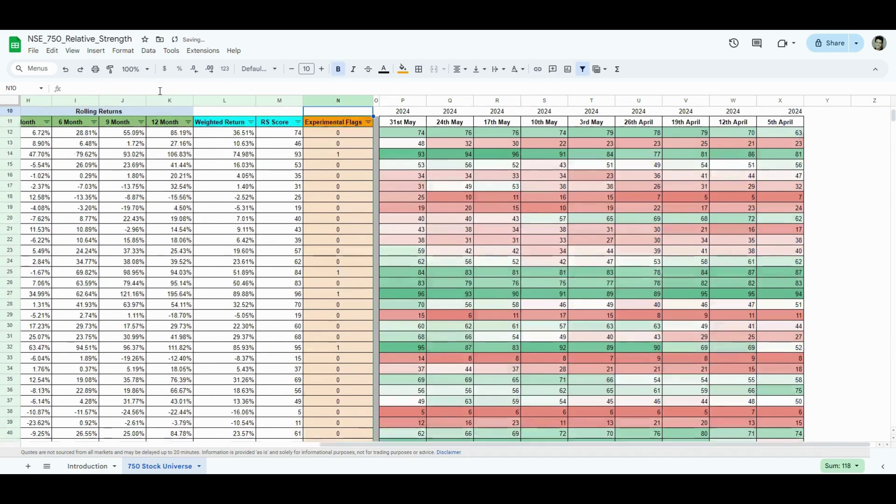
{"action": "left_click", "coordinate": [369, 122]}
{"action": "left_click", "coordinate": [272, 281]}
{"action": "left_click", "coordinate": [346, 354]}
{"action": "left_click", "coordinate": [346, 131]}
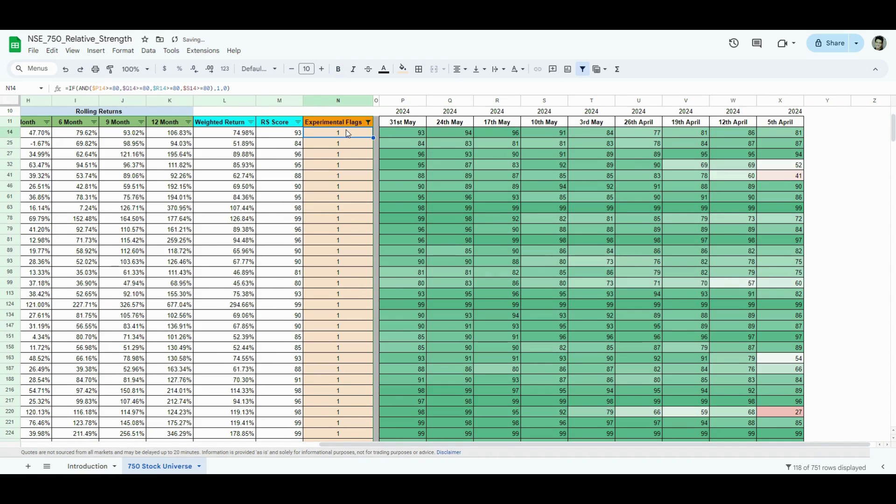
{"action": "key", "text": "ctrl+shift+Down"}
{"action": "key", "text": "ctrl+Up"}
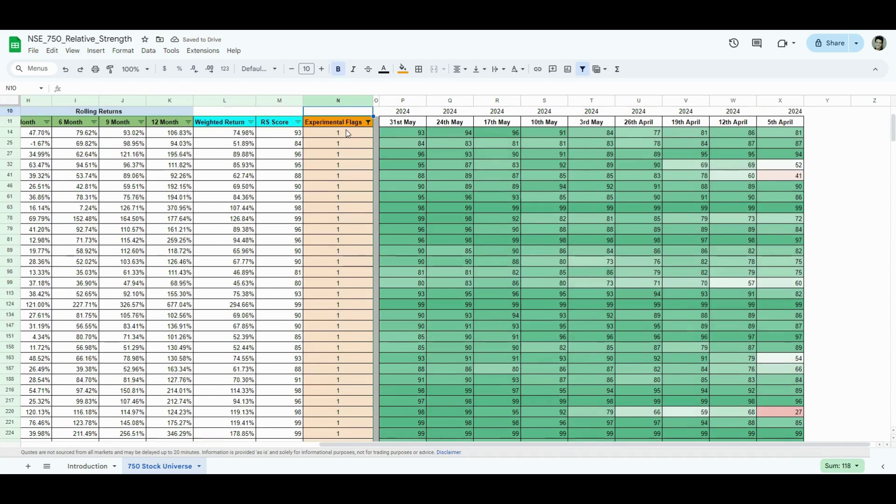
{"action": "key", "text": "Left"}
{"action": "key", "text": "Left"}
{"action": "key", "text": "Left"}
{"action": "key", "text": "Left"}
{"action": "key", "text": "Left"}
{"action": "key", "text": "Left"}
{"action": "key", "text": "Left"}
{"action": "key", "text": "Left"}
{"action": "key", "text": "Left"}
{"action": "key", "text": "Left"}
{"action": "key", "text": "Left"}
{"action": "key", "text": "Left"}
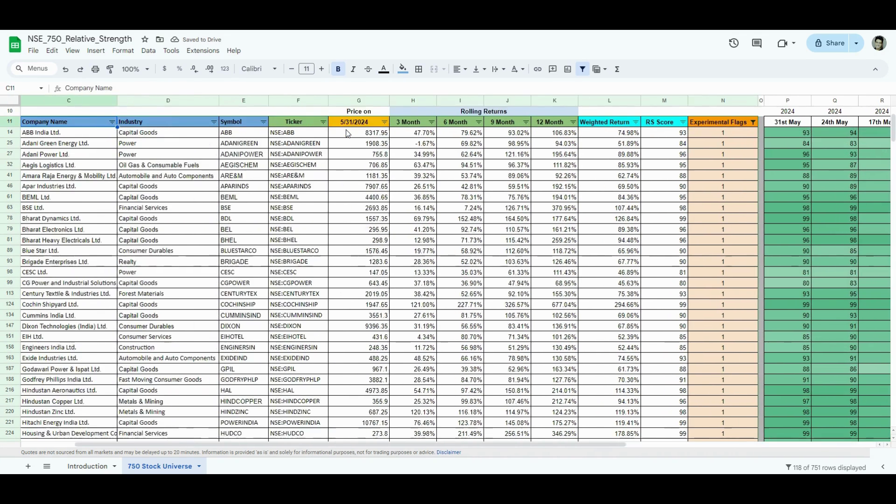
{"action": "key", "text": "Down"}
{"action": "key", "text": "Right"}
{"action": "key", "text": "Right"}
{"action": "key", "text": "Right"}
{"action": "key", "text": "Down"}
{"action": "key", "text": "Down"}
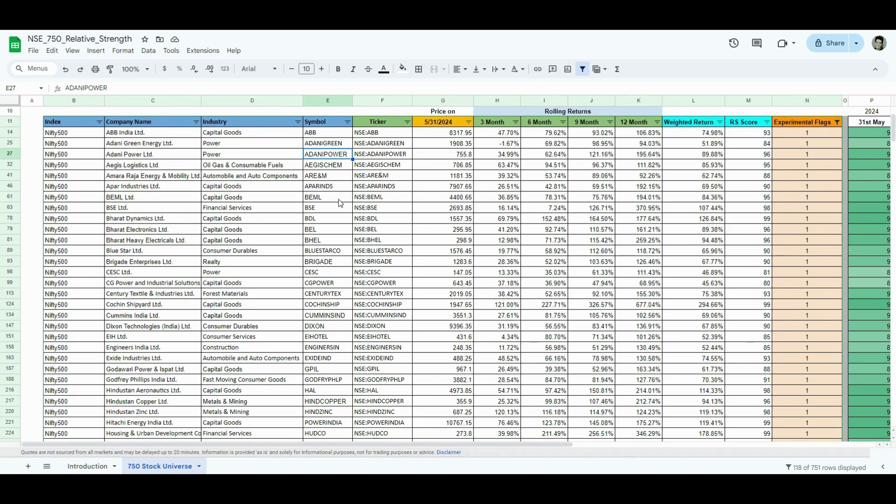
{"action": "left_click", "coordinate": [389, 177]}
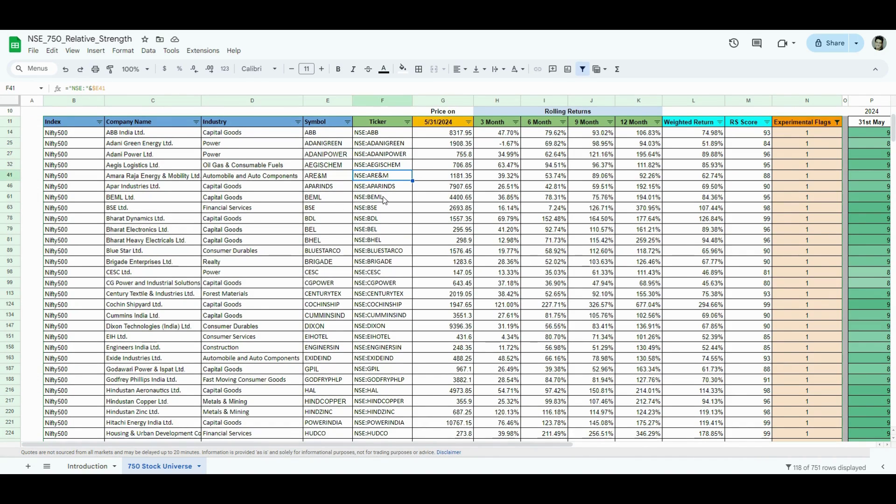
{"action": "left_click", "coordinate": [154, 176]}
{"action": "left_click", "coordinate": [358, 177]}
{"action": "left_click", "coordinate": [331, 167]}
{"action": "left_click", "coordinate": [384, 167]}
{"action": "left_click", "coordinate": [385, 138]}
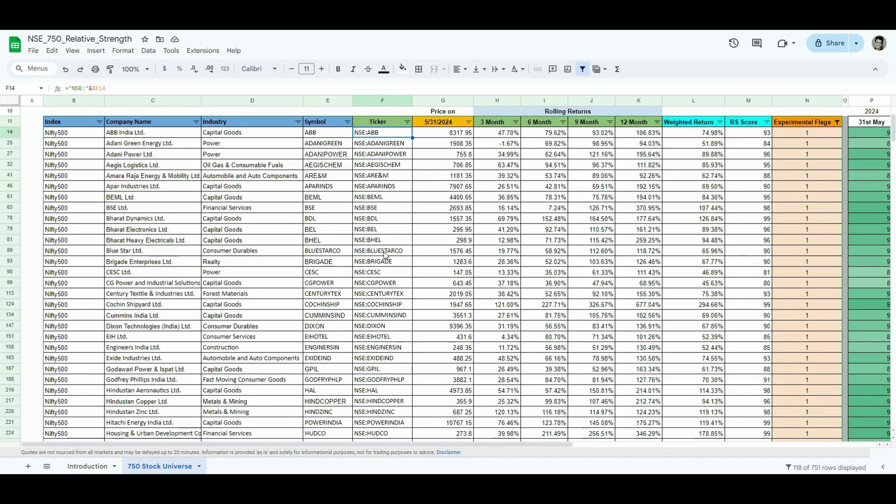
{"action": "left_click", "coordinate": [383, 167]}
{"action": "left_click", "coordinate": [384, 176]}
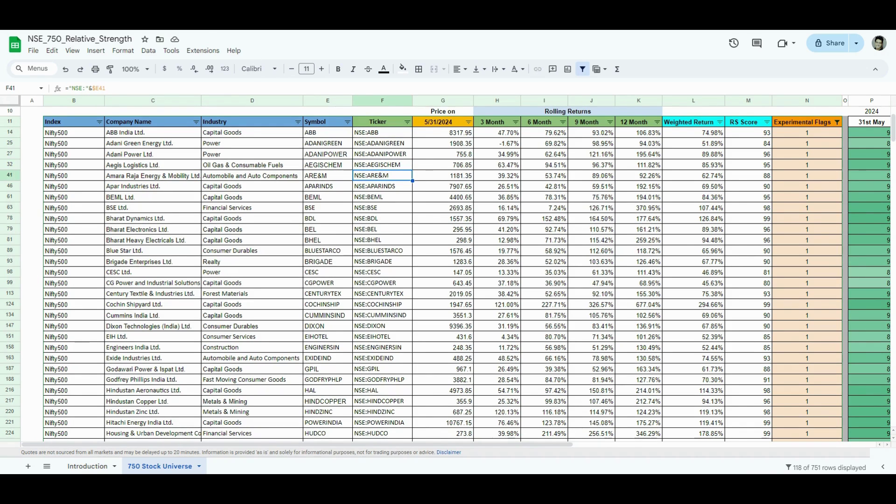
Step: Load the ARE_M daily chart in TradingView, hide the watchlist, and pan the chart right
{"action": "key", "text": "alt+Tab"}
{"action": "left_click", "coordinate": [805, 227]}
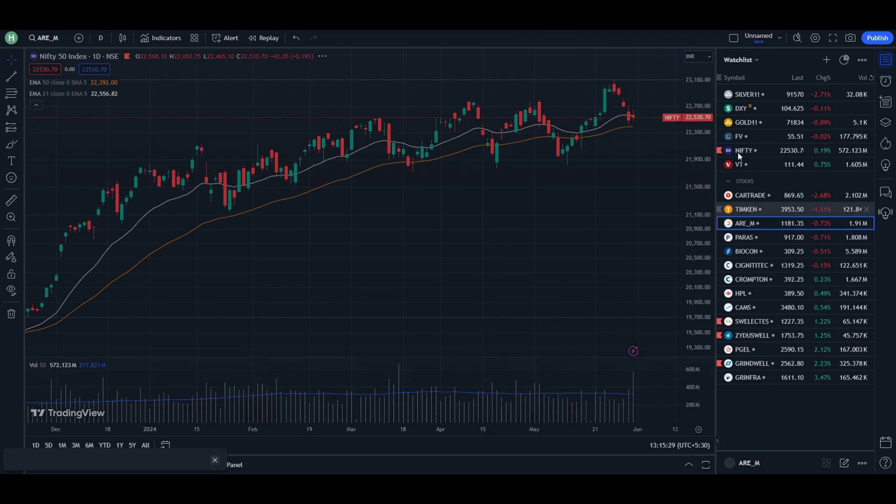
{"action": "left_click", "coordinate": [886, 59]}
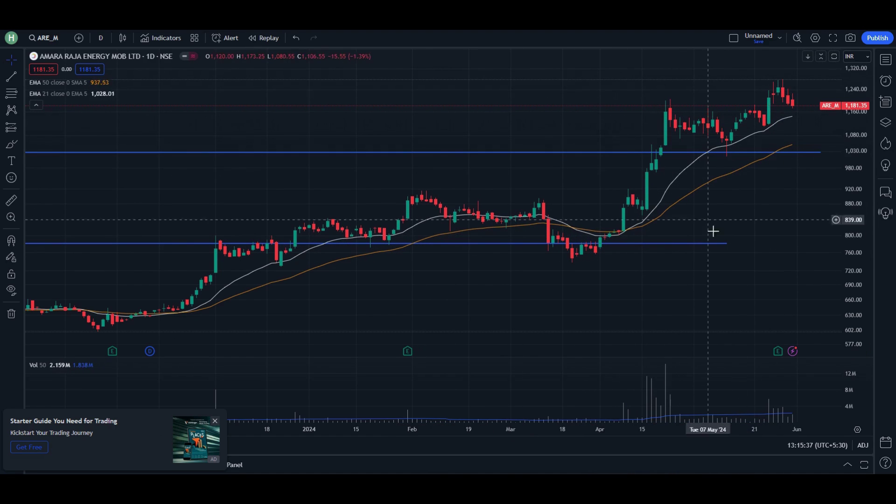
{"action": "scroll", "coordinate": [722, 293], "scroll_direction": "right", "scroll_amount": 3}
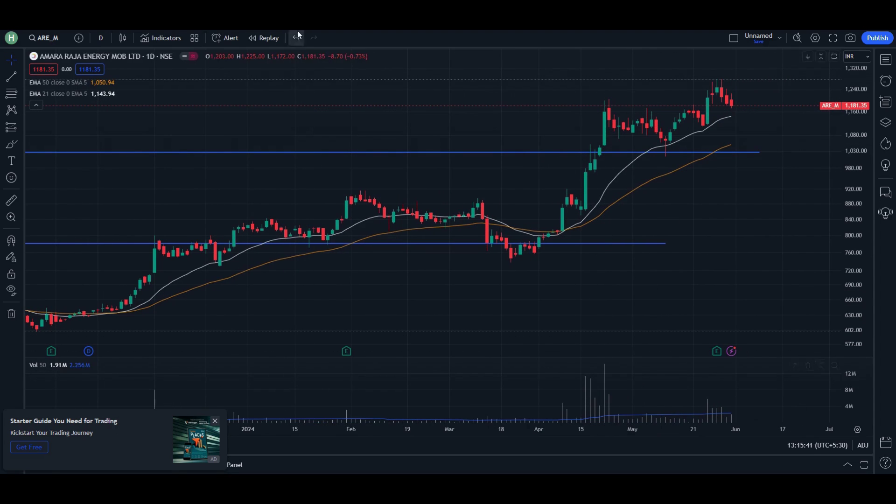
Step: Back in Sheets, check Adani Power's RS score and weekly heat-map values
{"action": "key", "text": "ctrl+Tab"}
{"action": "left_click", "coordinate": [757, 156]}
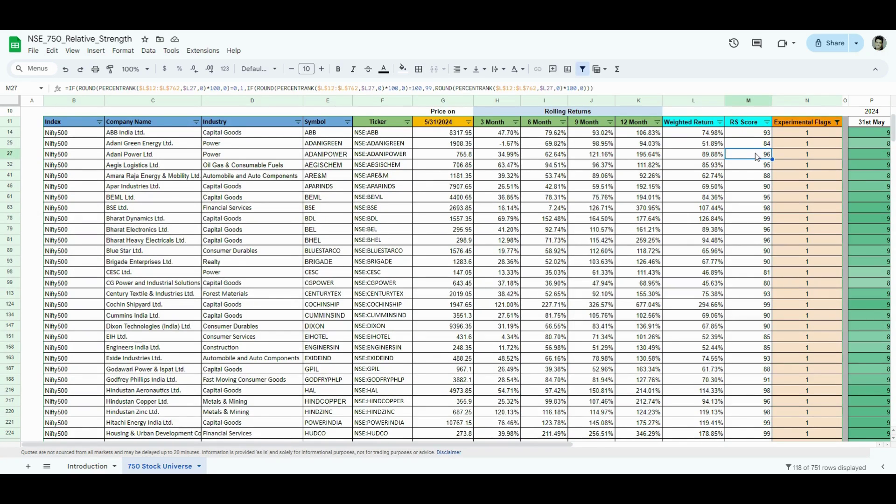
{"action": "key", "text": "Right"}
{"action": "key", "text": "Right"}
{"action": "key", "text": "Right"}
{"action": "key", "text": "Right"}
{"action": "key", "text": "Right"}
{"action": "key", "text": "Right"}
{"action": "key", "text": "Right"}
{"action": "key", "text": "Right"}
{"action": "key", "text": "Right"}
{"action": "key", "text": "Right"}
{"action": "key", "text": "Right"}
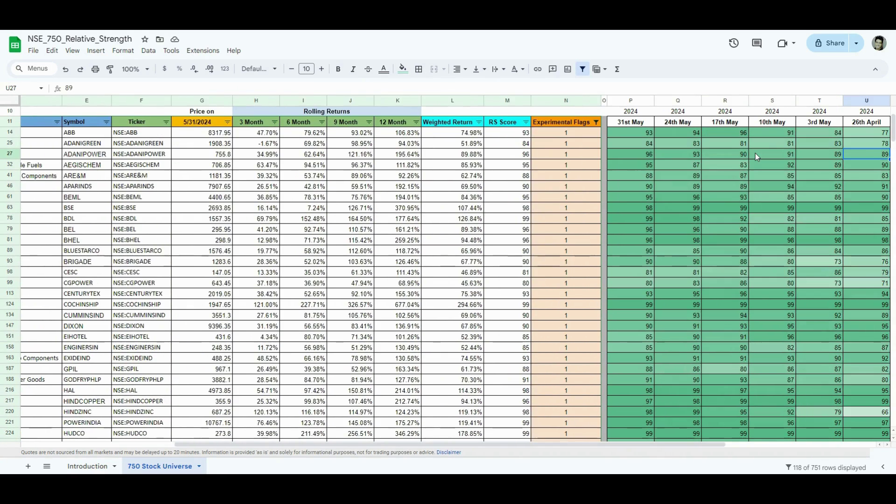
{"action": "key", "text": "Left"}
{"action": "key", "text": "Left"}
{"action": "key", "text": "Left"}
{"action": "key", "text": "Left"}
{"action": "key", "text": "Left"}
{"action": "key", "text": "Up"}
{"action": "key", "text": "Up"}
{"action": "key", "text": "Up"}
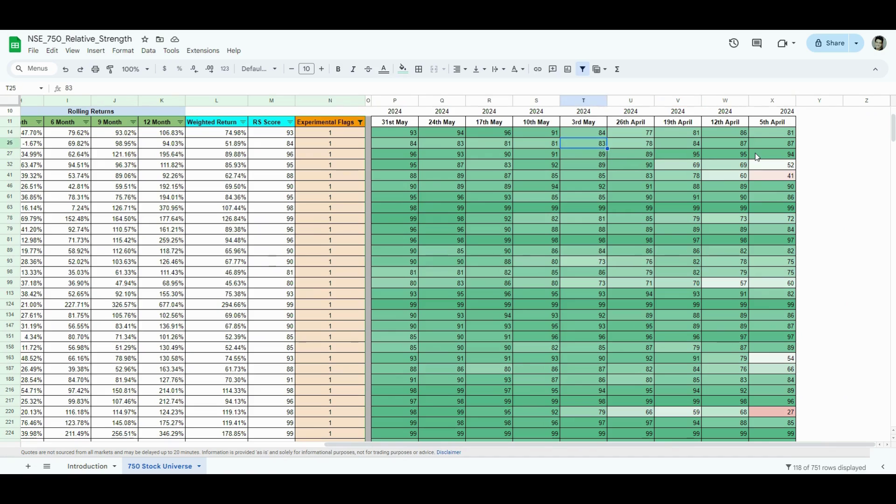
{"action": "key", "text": "Left"}
{"action": "key", "text": "Left"}
{"action": "key", "text": "Left"}
{"action": "key", "text": "Left"}
{"action": "key", "text": "Left"}
{"action": "key", "text": "Left"}
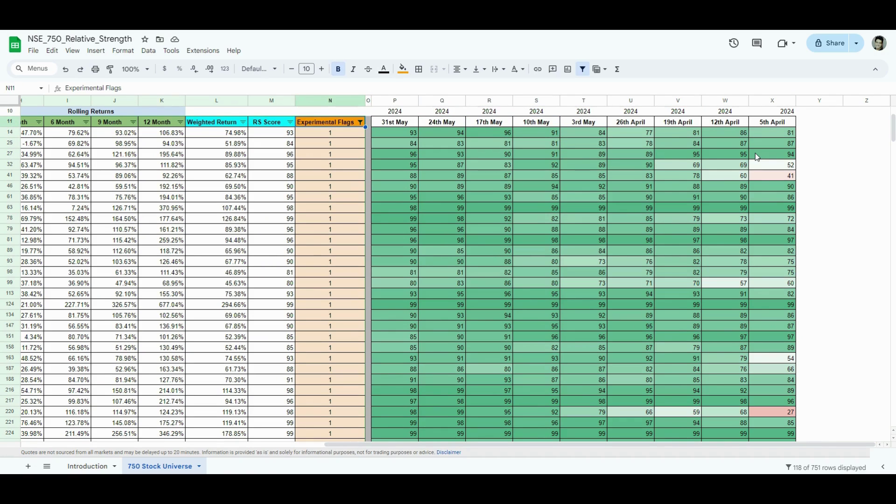
Step: Tick 0 in the Experimental Flags filter values so all stocks show
{"action": "left_click", "coordinate": [360, 122]}
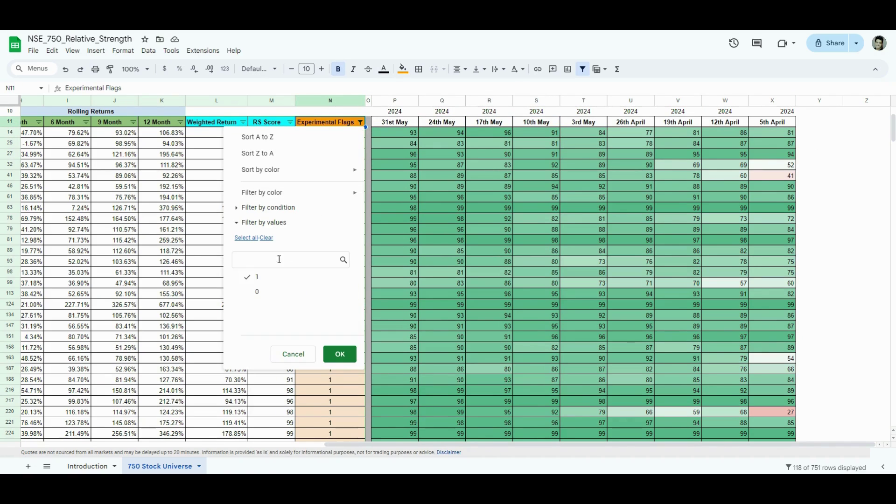
{"action": "left_click", "coordinate": [256, 293]}
{"action": "left_click", "coordinate": [340, 354]}
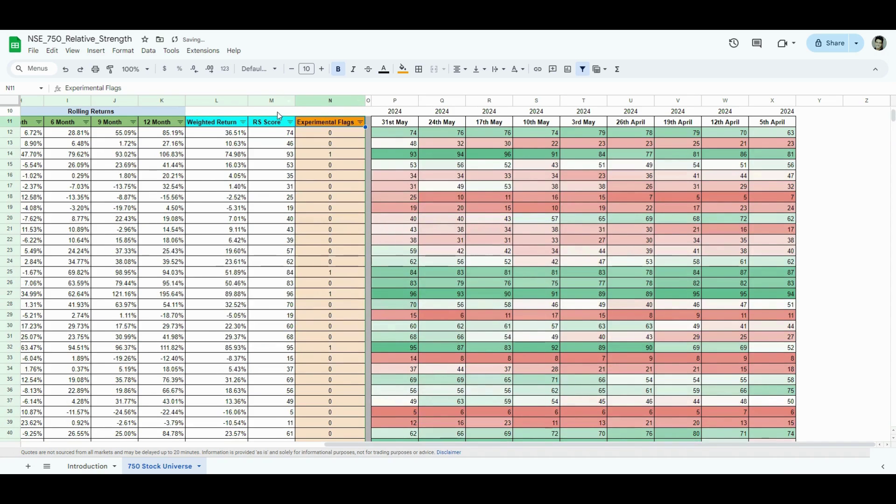
Step: Browse the 9 Month and weekly RS date columns, ending on the 31st May column
{"action": "key", "text": "Up"}
{"action": "key", "text": "Left"}
{"action": "key", "text": "Left"}
{"action": "key", "text": "Left"}
{"action": "key", "text": "Left"}
{"action": "key", "text": "Left"}
{"action": "key", "text": "Left"}
{"action": "key", "text": "Left"}
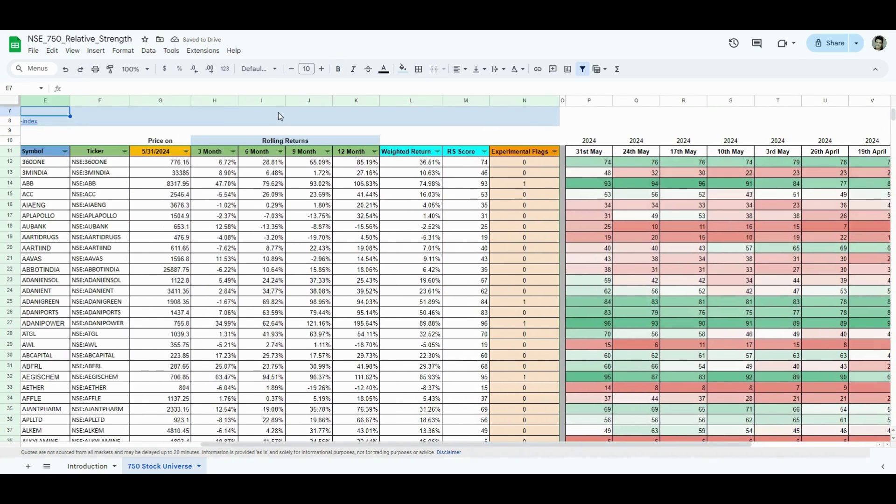
{"action": "key", "text": "Right"}
{"action": "key", "text": "Right"}
{"action": "key", "text": "Down"}
{"action": "key", "text": "Right"}
{"action": "key", "text": "Right"}
{"action": "key", "text": "Right"}
{"action": "key", "text": "Right"}
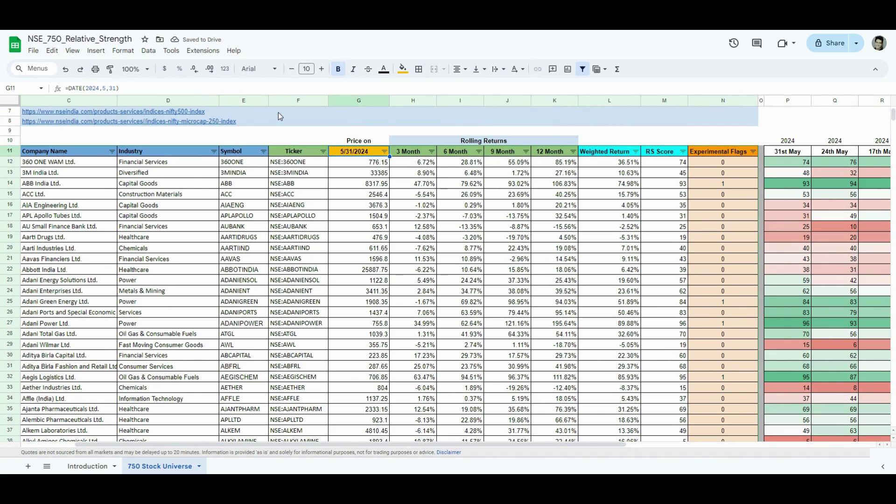
{"action": "key", "text": "Right"}
{"action": "key", "text": "Right"}
{"action": "key", "text": "Right"}
{"action": "key", "text": "Right"}
{"action": "key", "text": "Right"}
{"action": "key", "text": "Right"}
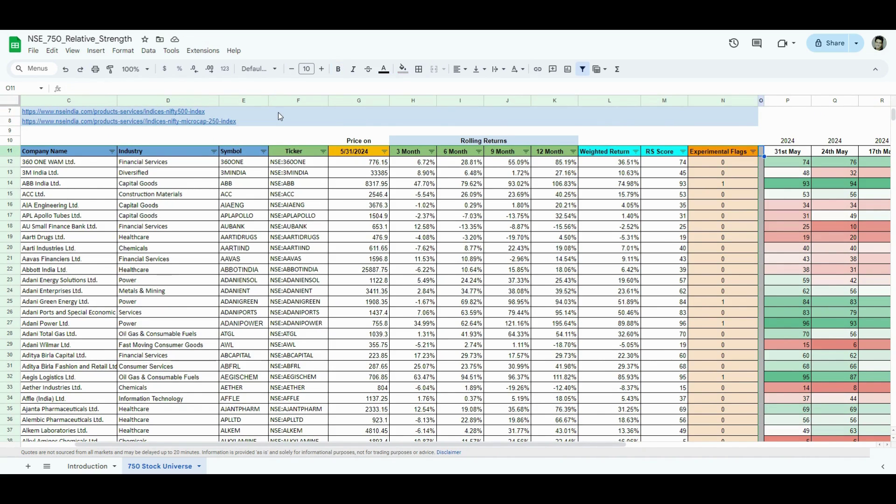
{"action": "key", "text": "Right"}
{"action": "key", "text": "Right"}
{"action": "key", "text": "Right"}
{"action": "key", "text": "Right"}
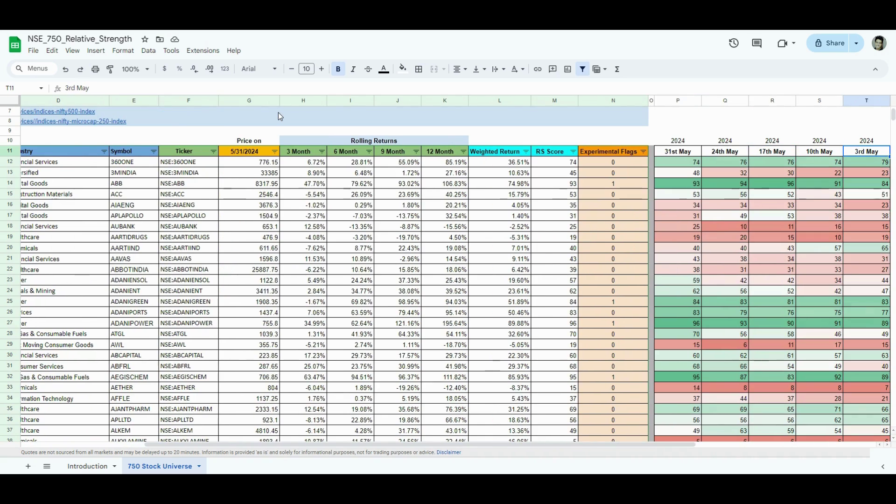
{"action": "key", "text": "Left"}
{"action": "key", "text": "Left"}
{"action": "key", "text": "Left"}
{"action": "key", "text": "Left"}
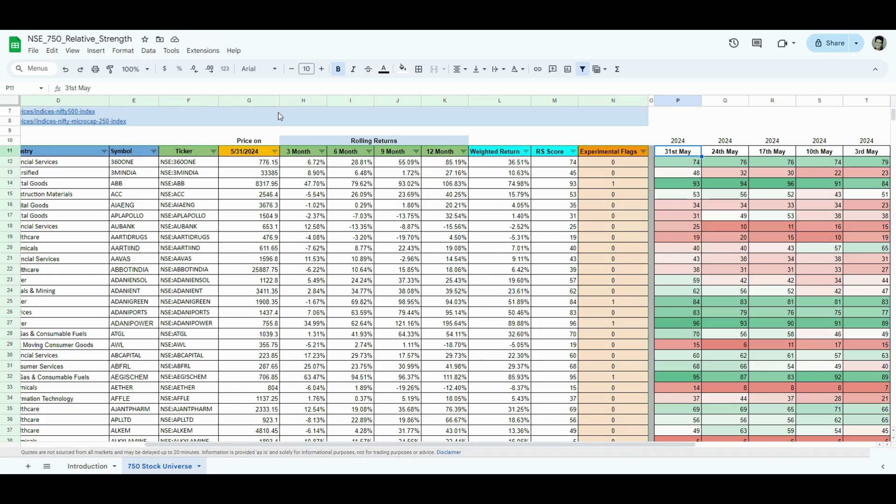
Step: Review the Introduction sheet notes from the top
{"action": "left_click", "coordinate": [75, 466]}
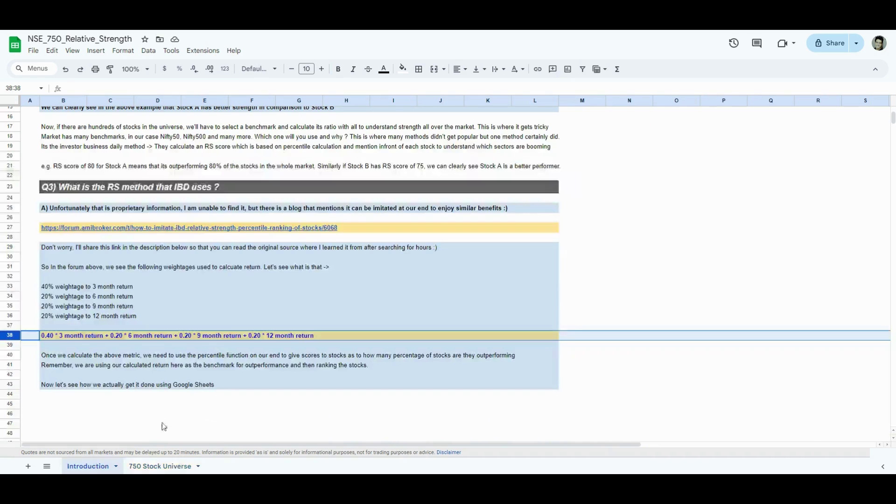
{"action": "scroll", "coordinate": [186, 243], "scroll_direction": "up", "scroll_amount": 5}
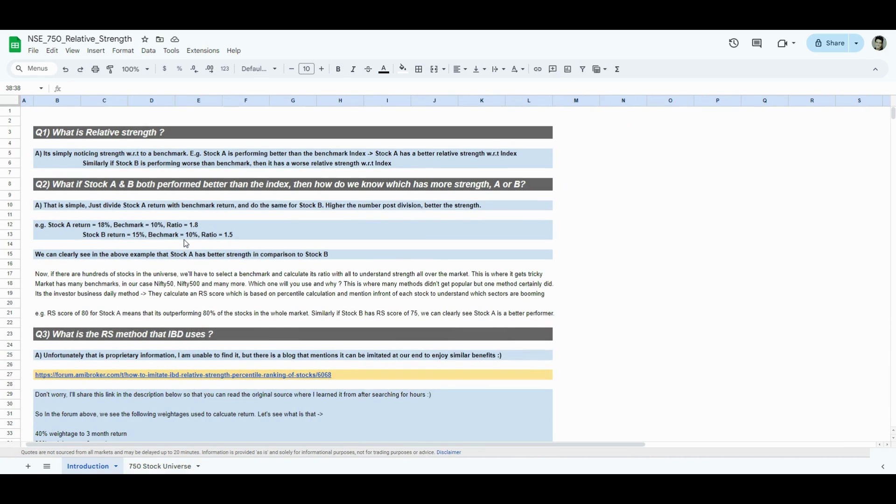
{"action": "left_click", "coordinate": [25, 111]}
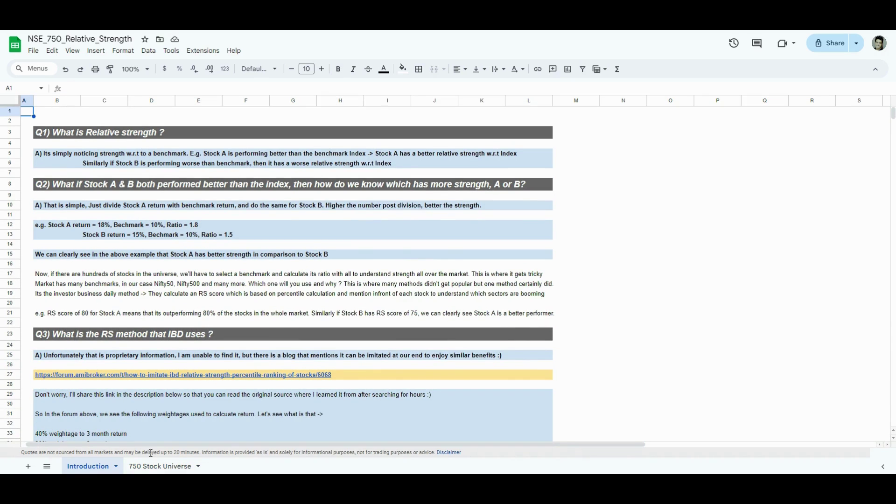
Step: Return to the top of the 750 Stock Universe sheet, ending on cell A10
{"action": "left_click", "coordinate": [160, 466]}
{"action": "left_click_drag", "start_coordinate": [343, 446], "coordinate": [201, 429]}
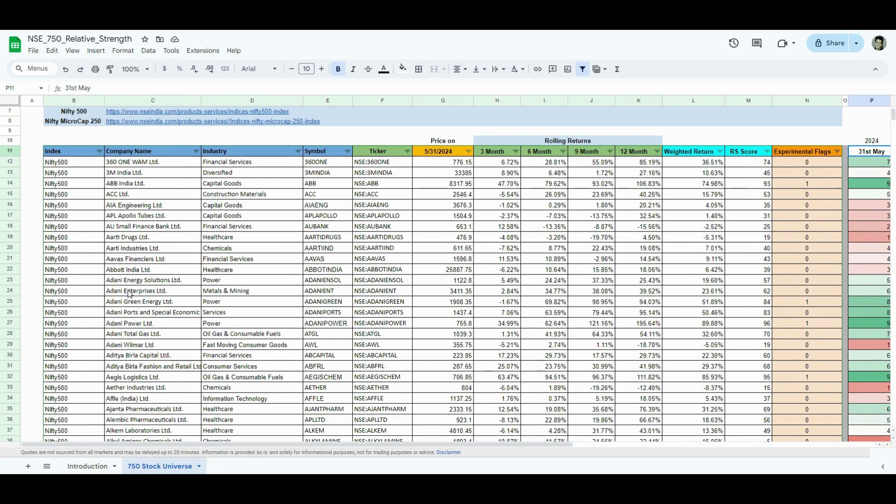
{"action": "scroll", "coordinate": [130, 294], "scroll_direction": "up", "scroll_amount": 2}
{"action": "left_click", "coordinate": [39, 113]}
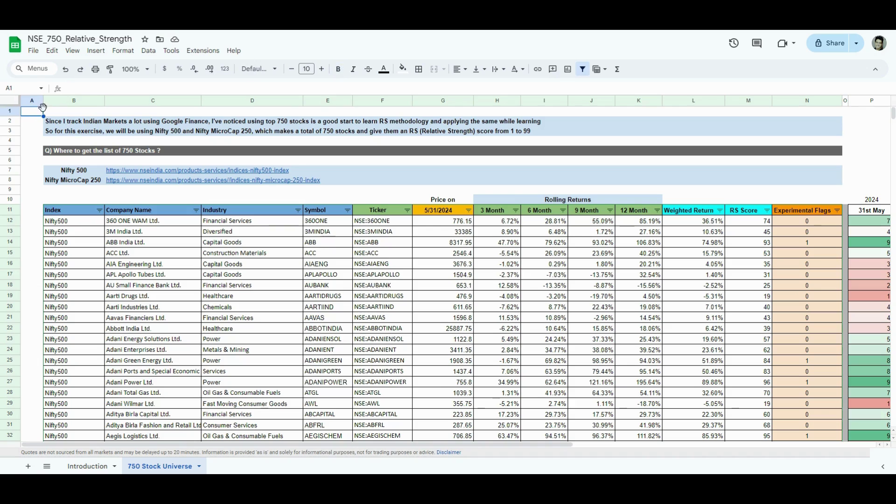
{"action": "left_click", "coordinate": [41, 106]}
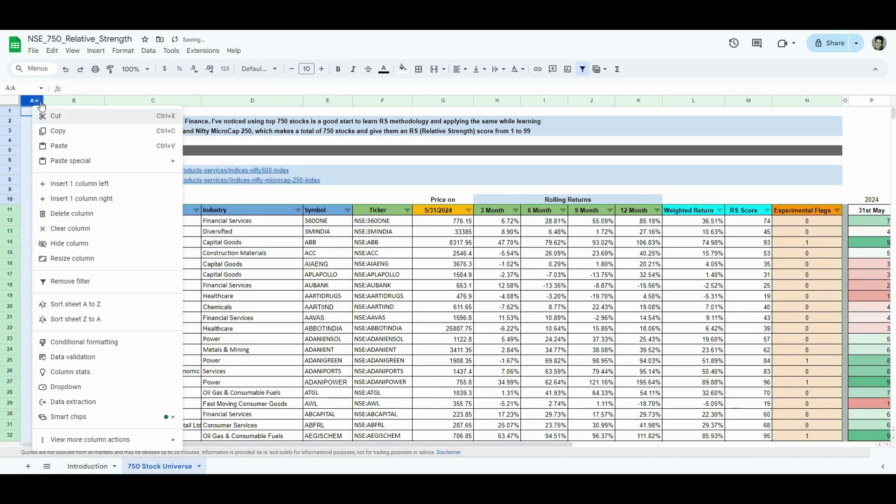
{"action": "left_click", "coordinate": [348, 201]}
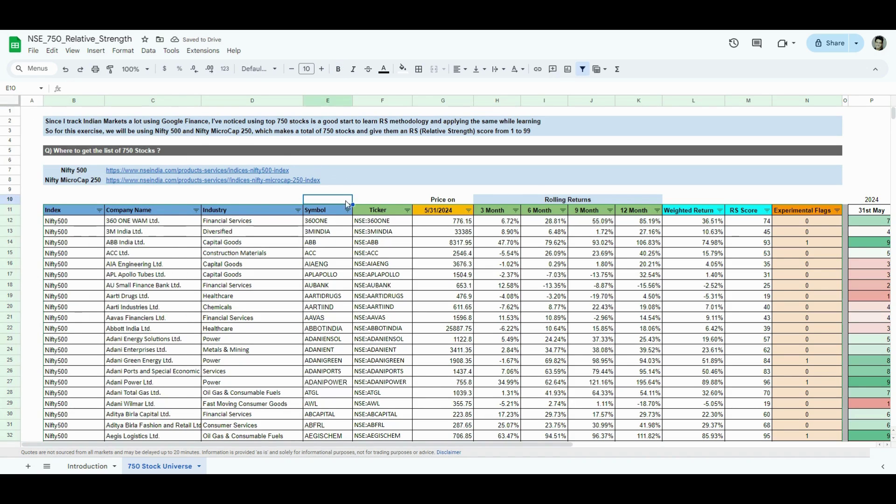
{"action": "left_click", "coordinate": [44, 201]}
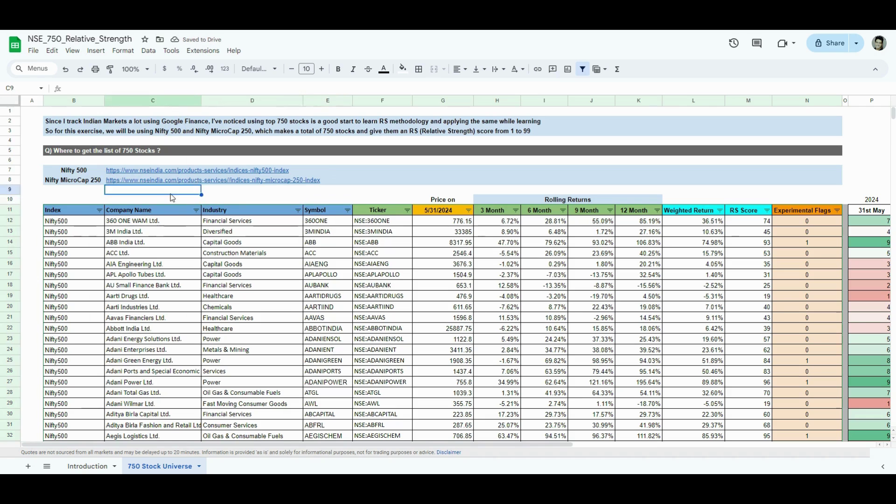
{"action": "left_click", "coordinate": [41, 200]}
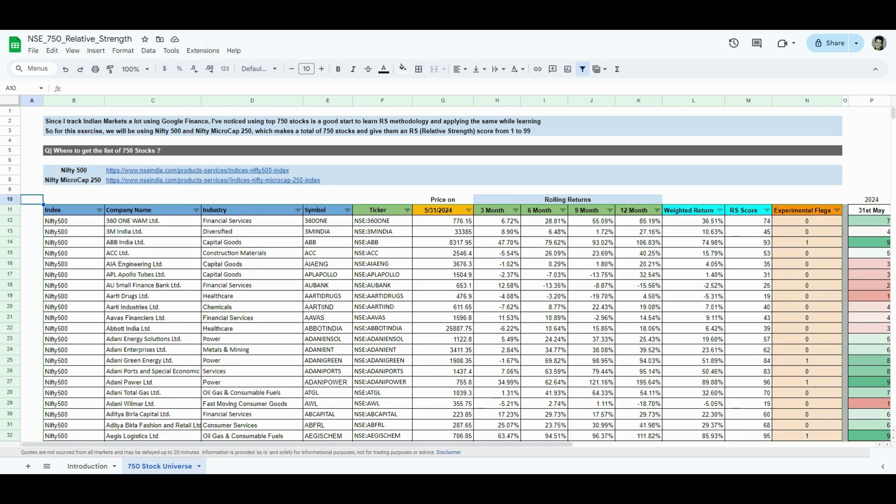